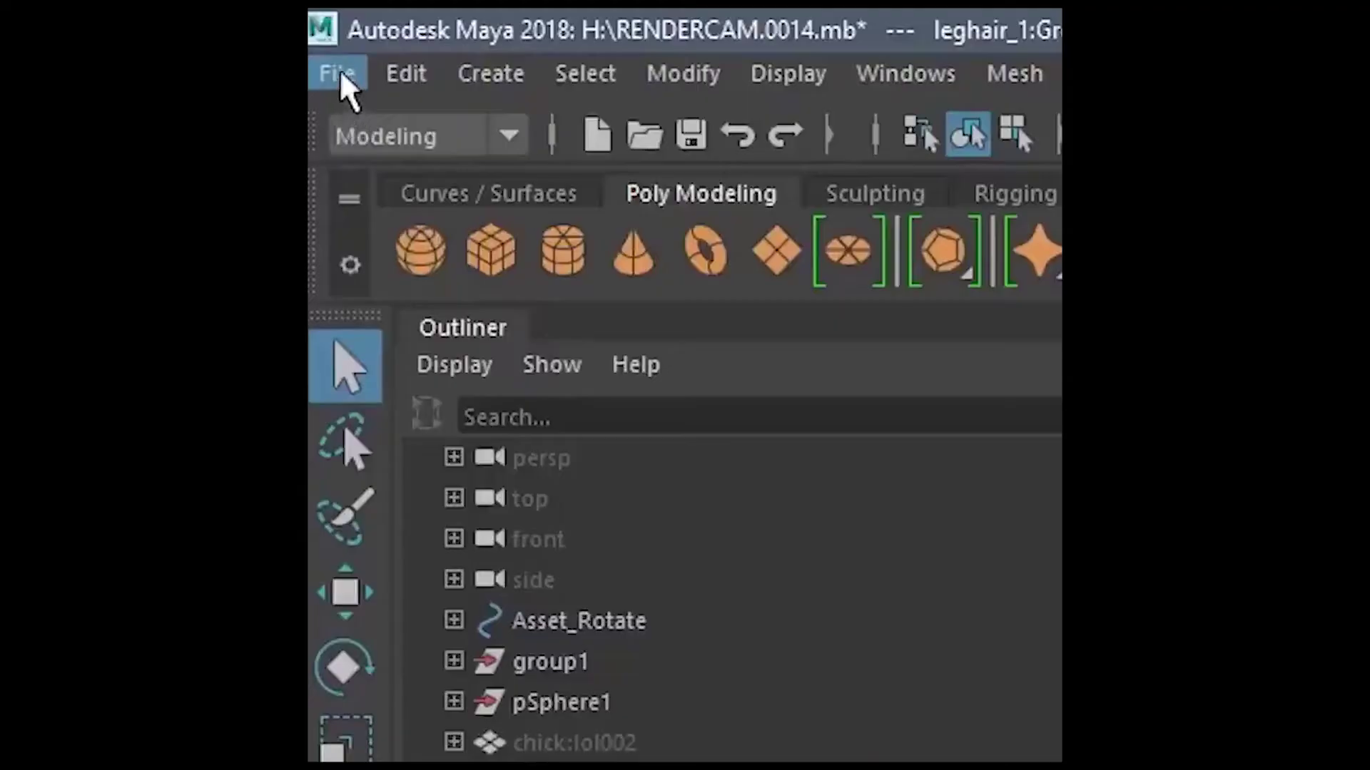
Step: Save the open Maya scene with File > Save Scene
left_click(341, 74)
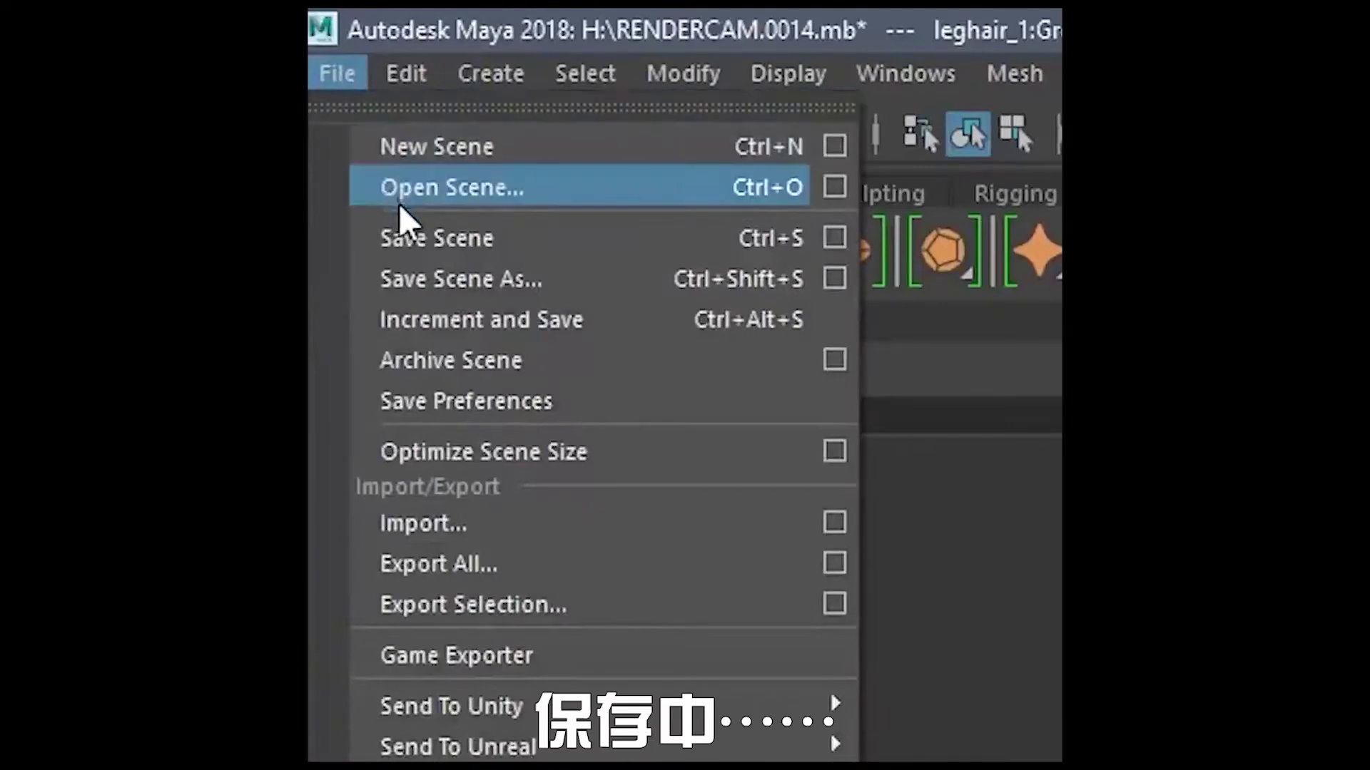
left_click(409, 237)
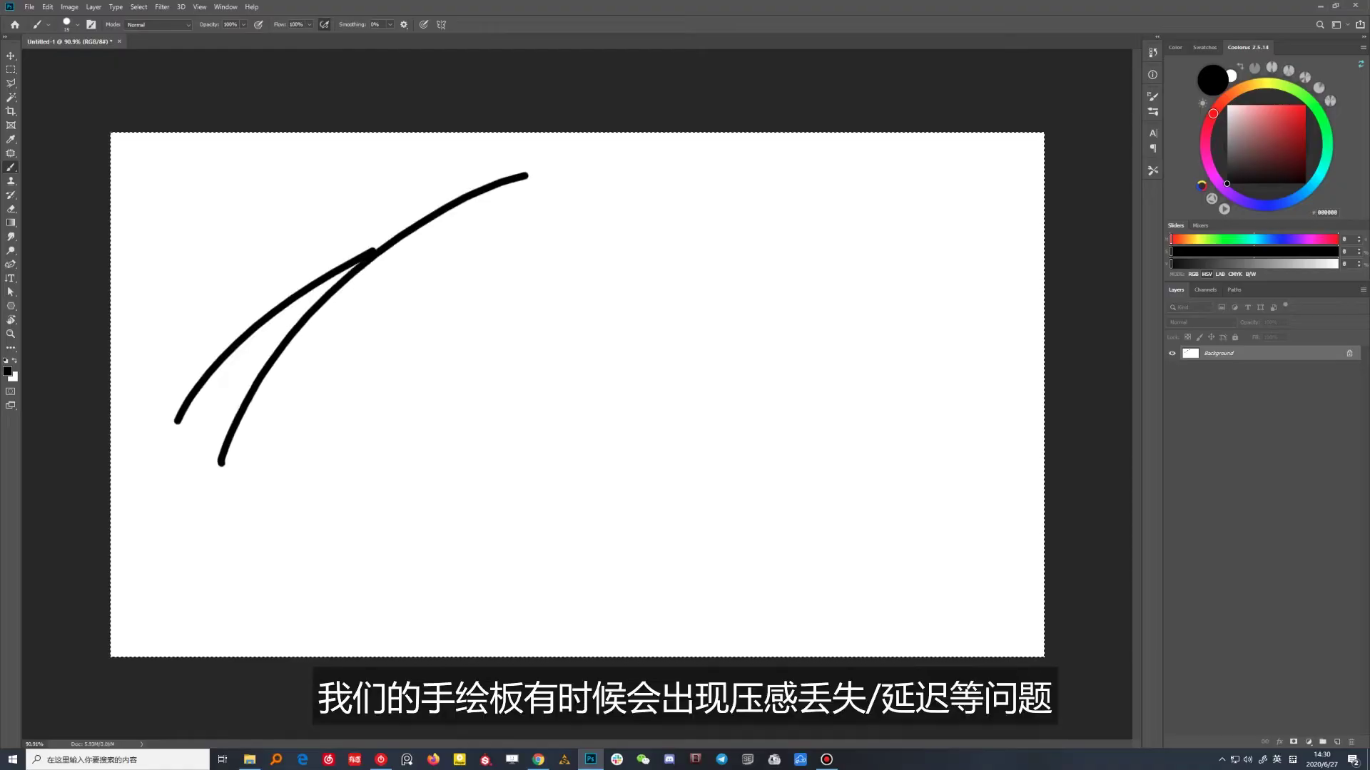
Step: Paint long curved and S-shaped brush test strokes across the canvas
left_click_drag(269, 486, 474, 238)
left_click_drag(316, 437, 568, 252)
left_click_drag(365, 448, 668, 296)
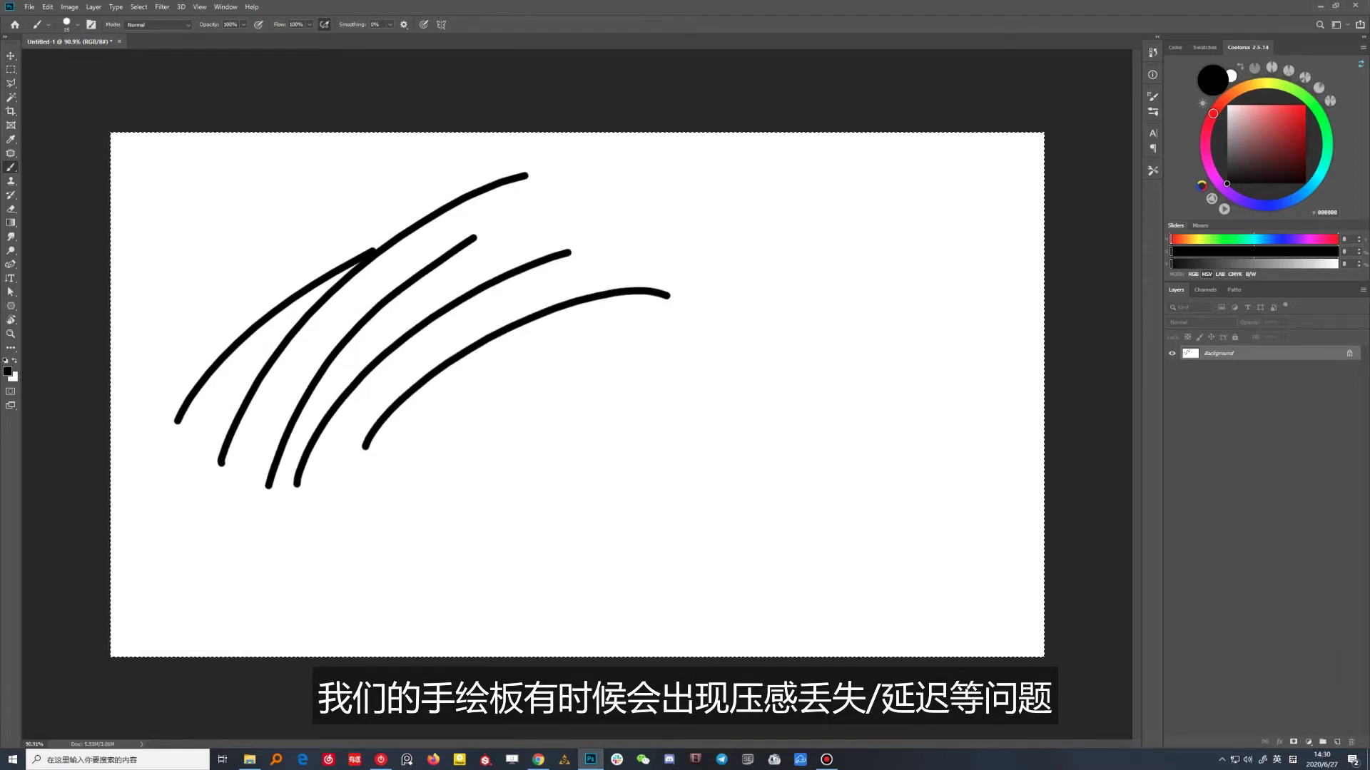
left_click_drag(729, 370, 724, 617)
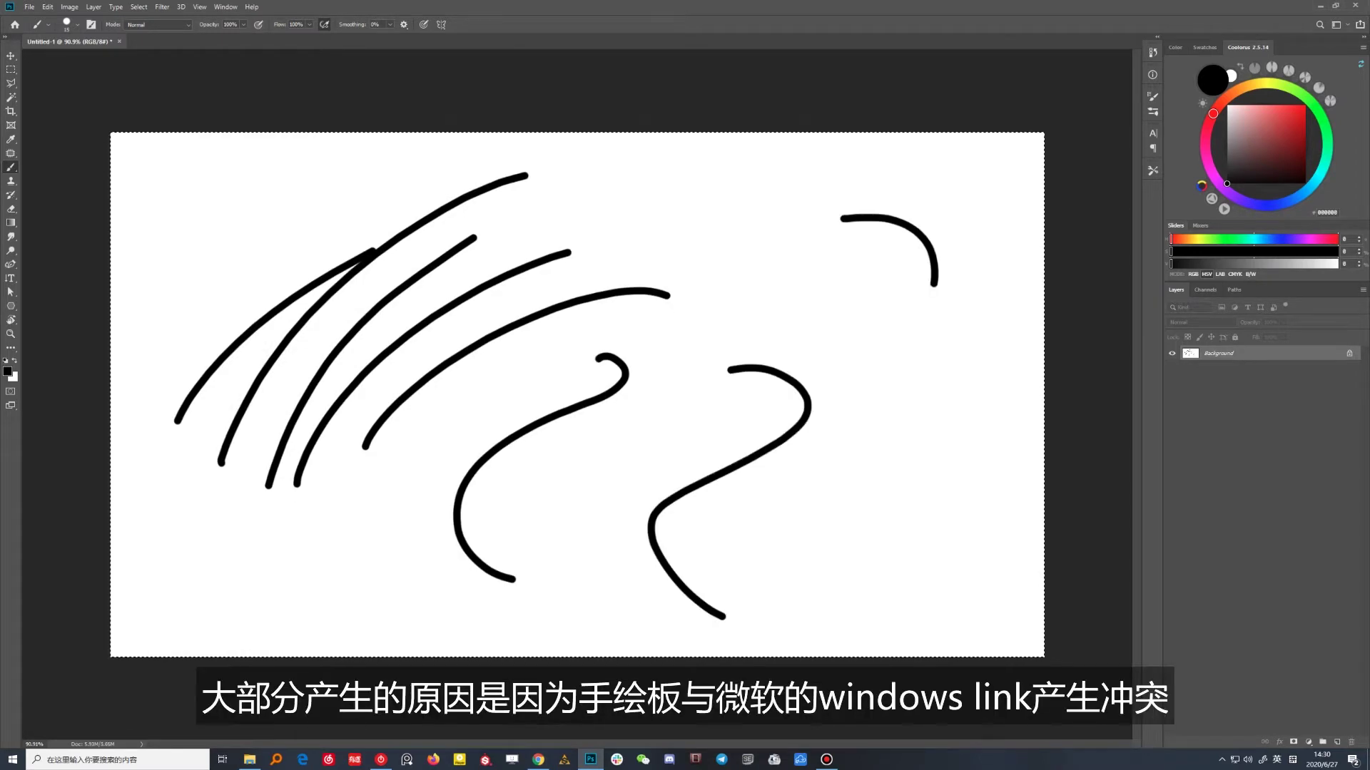
left_click_drag(933, 284, 878, 532)
left_click_drag(677, 453, 797, 595)
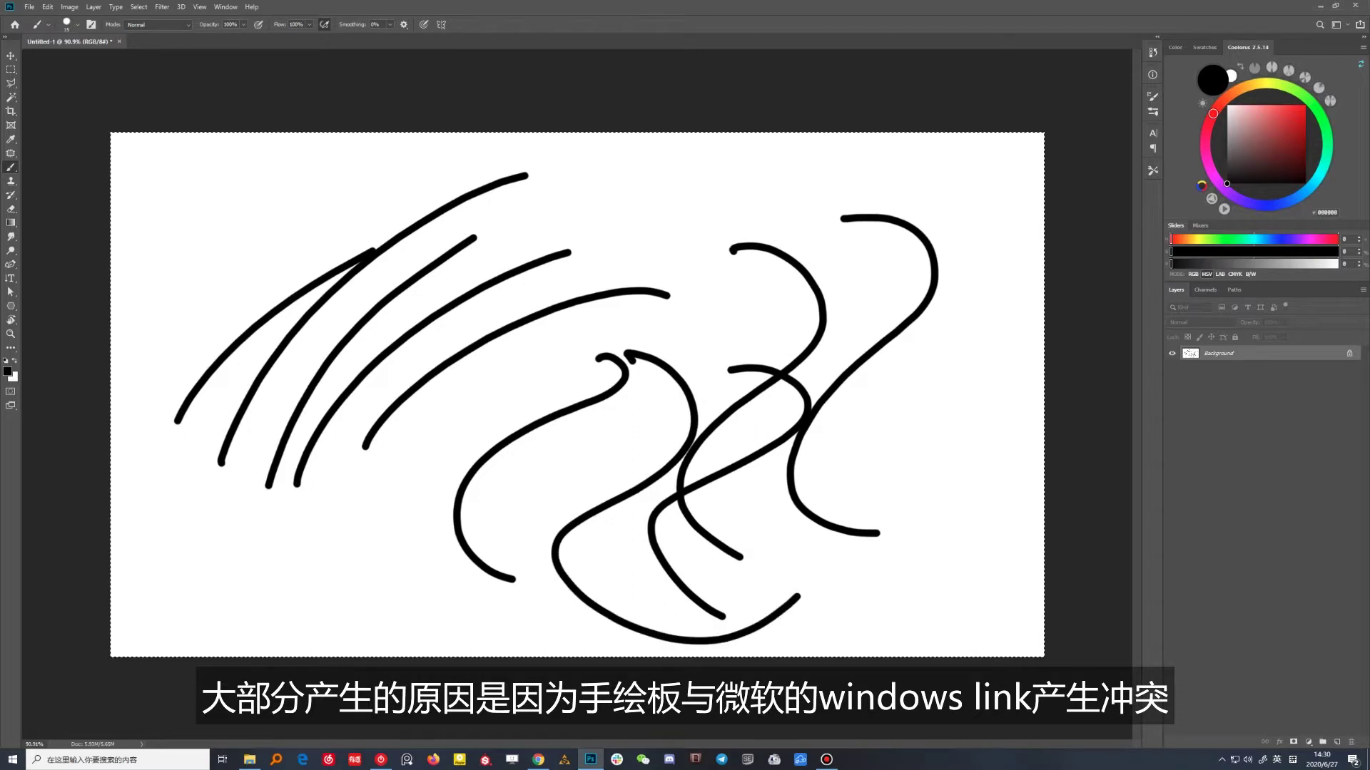
left_click_drag(887, 378, 991, 593)
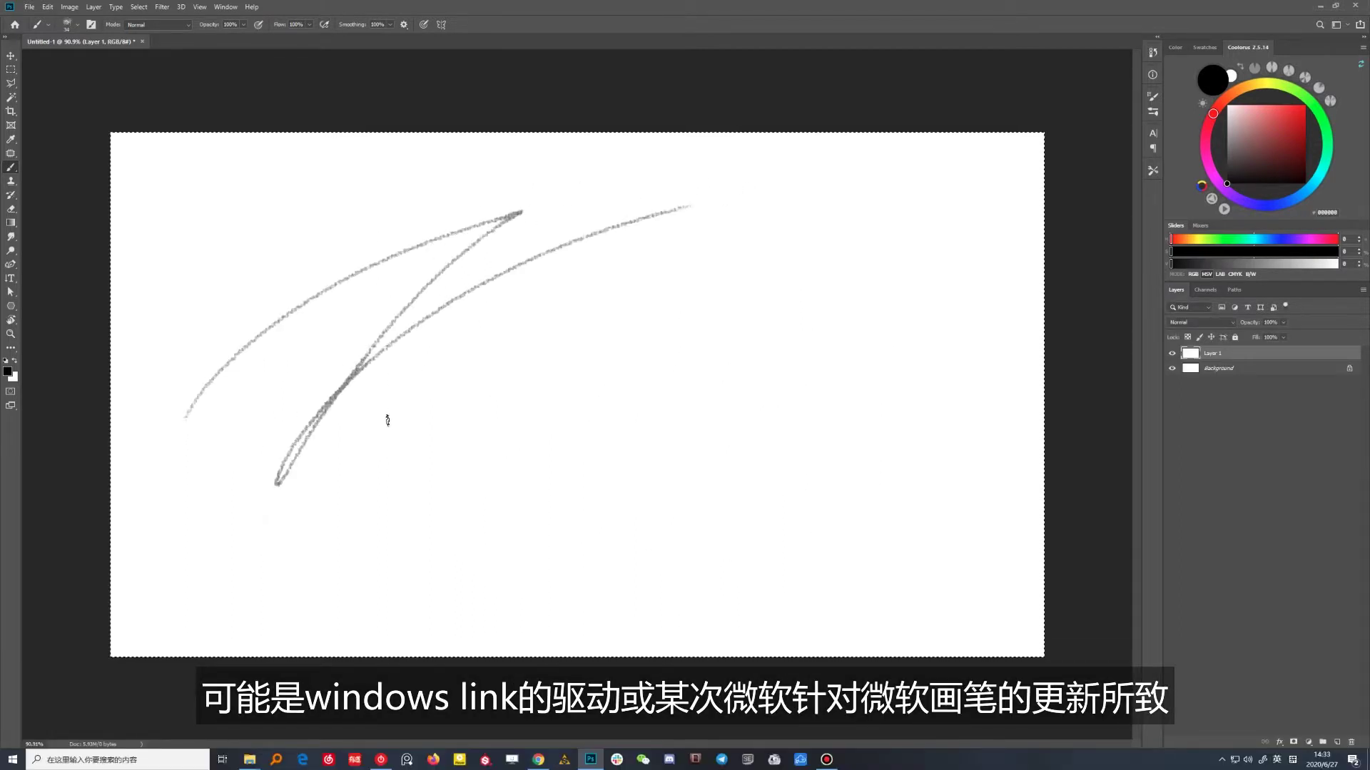
Step: Draw a series of diagonal pencil test strokes and a short dab toward the lower right
left_click_drag(386, 417, 704, 246)
left_click_drag(421, 453, 777, 270)
left_click_drag(443, 487, 806, 285)
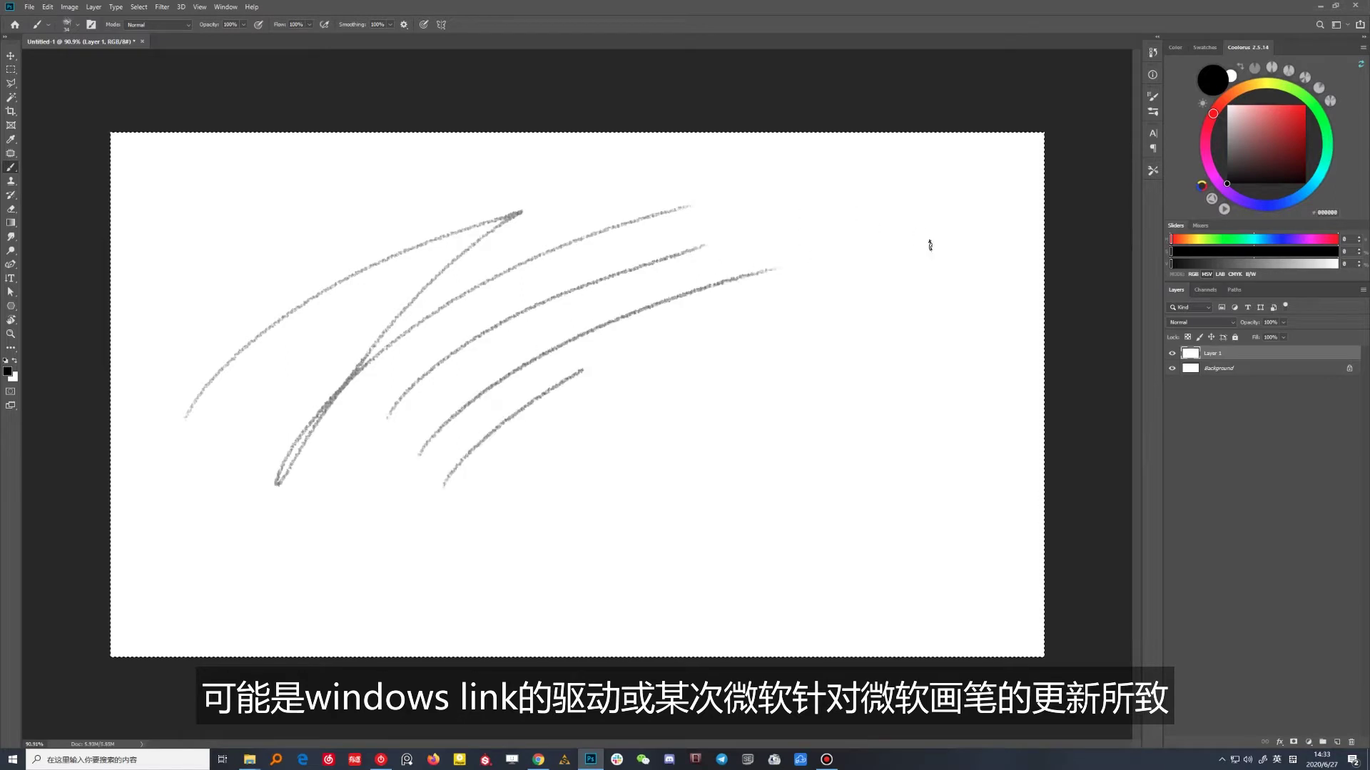
left_click_drag(463, 532, 811, 321)
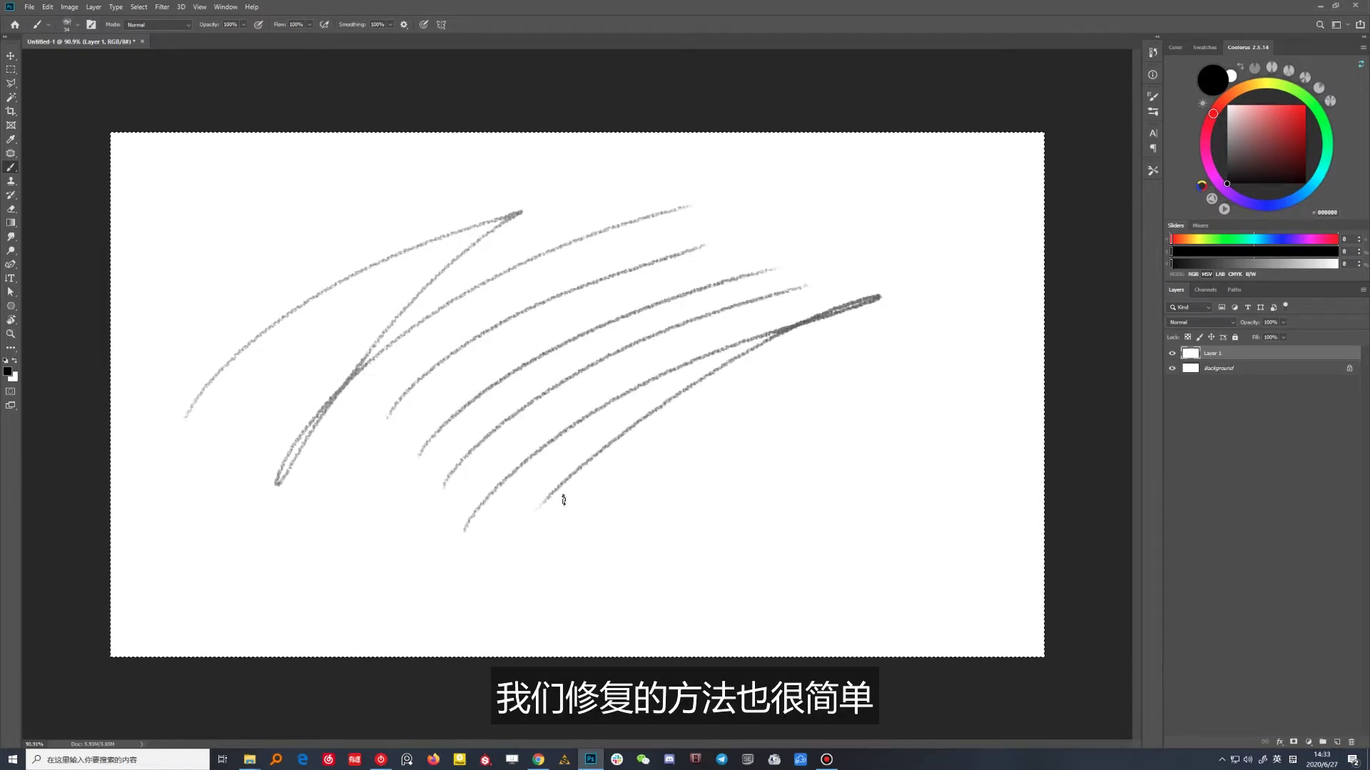
left_click_drag(563, 500, 892, 364)
left_click(592, 563)
left_click_drag(642, 512, 810, 395)
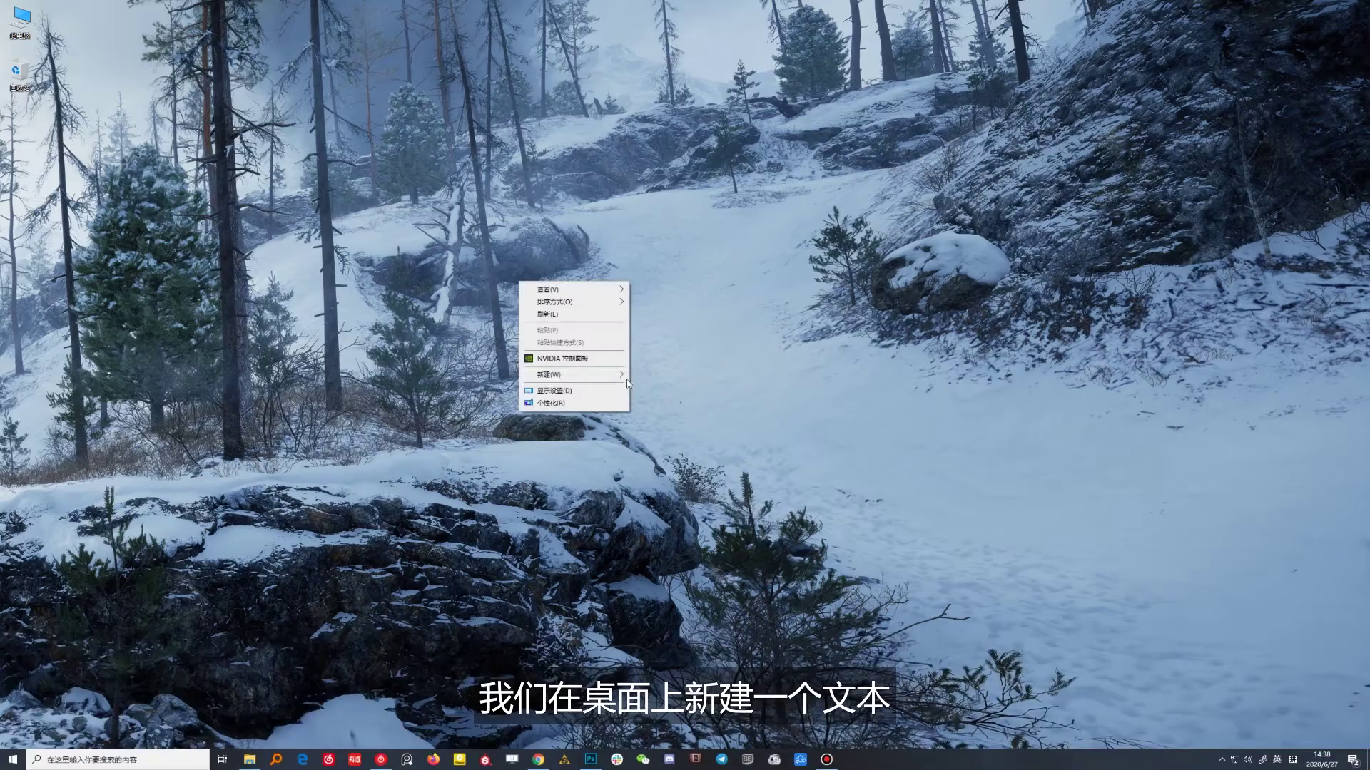
Step: Create a new desktop text document named PSUserConfig
mouse_move(563, 376)
left_click(686, 432)
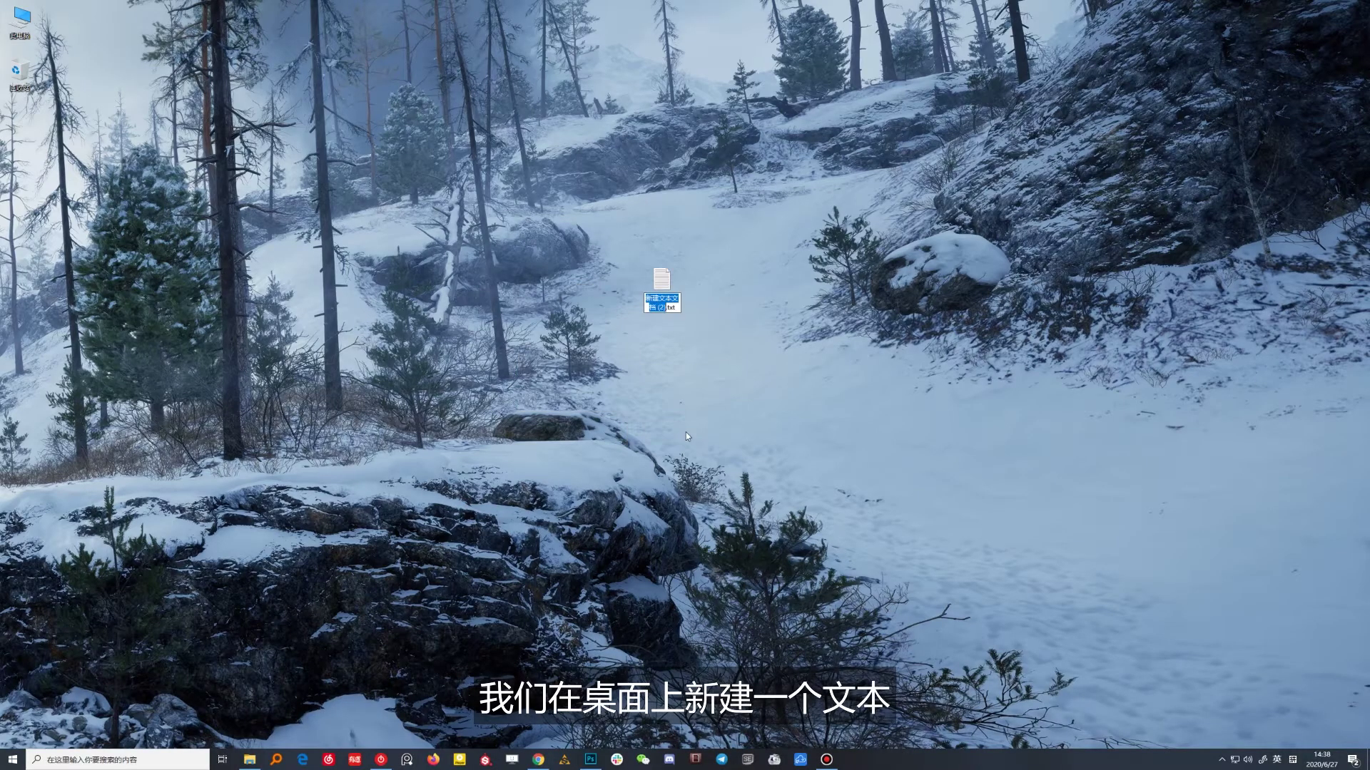
type("PSUserC")
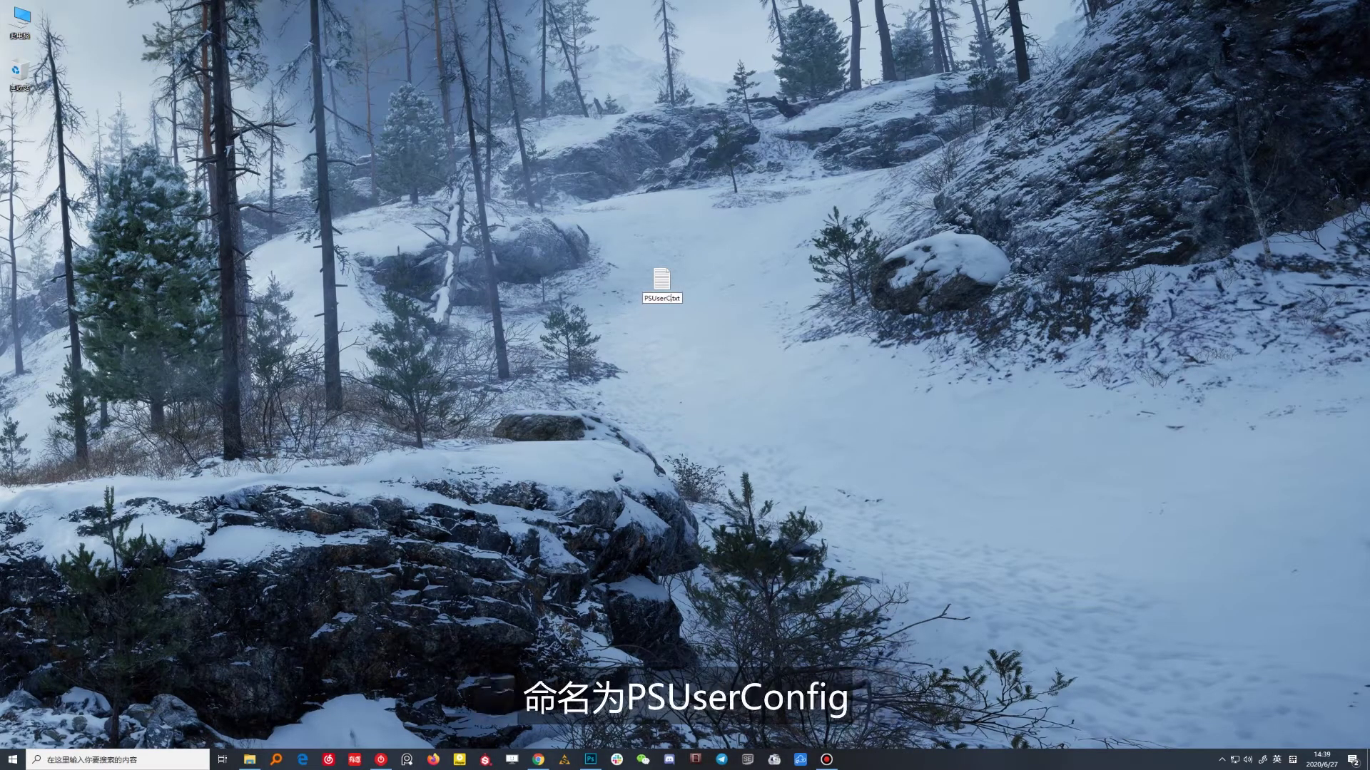
type("onfig")
key("Return")
key("Return")
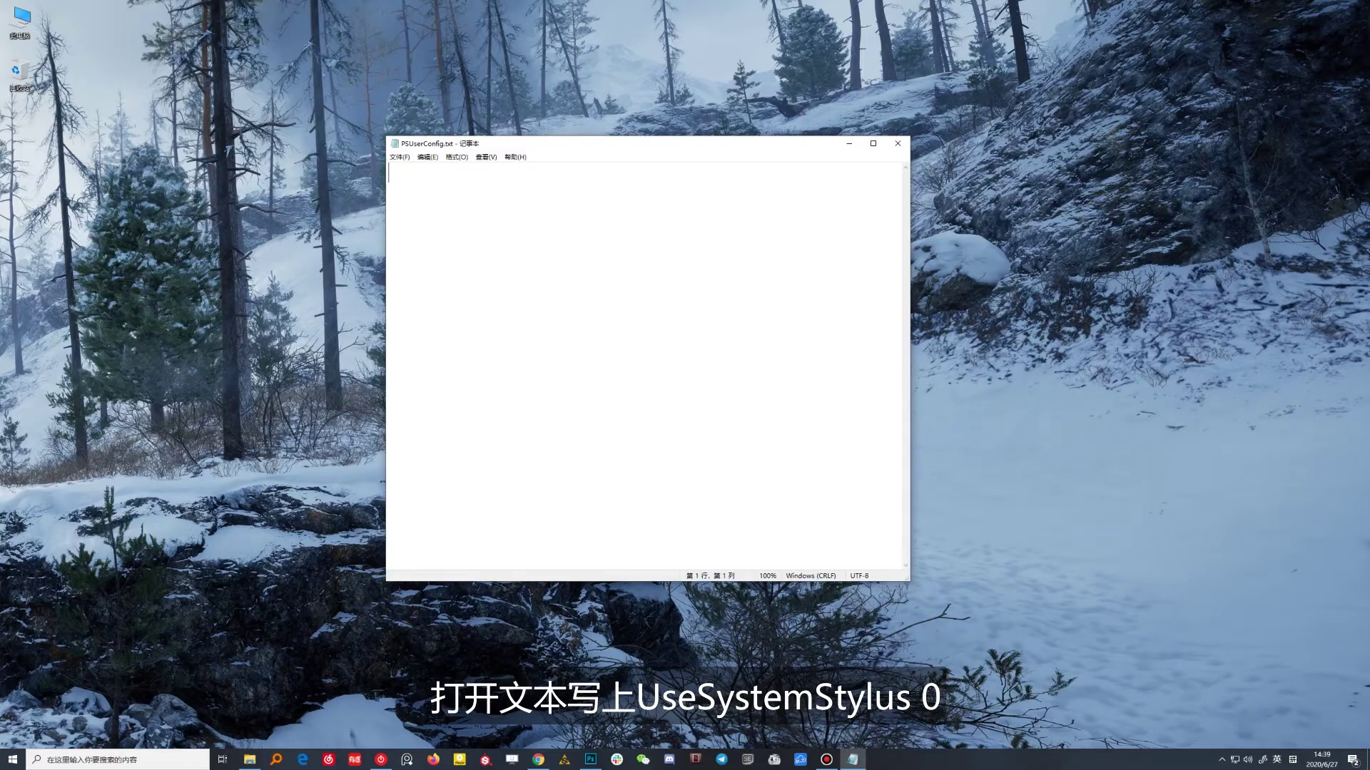
Step: Paste the line UseSystemStylus 0 into the file, save it and close Notepad
type("UseSystemStylus 0")
left_click(400, 157)
left_click(428, 213)
left_click(897, 143)
Step: Copy PSUserConfig.txt to the clipboard
left_click(663, 280)
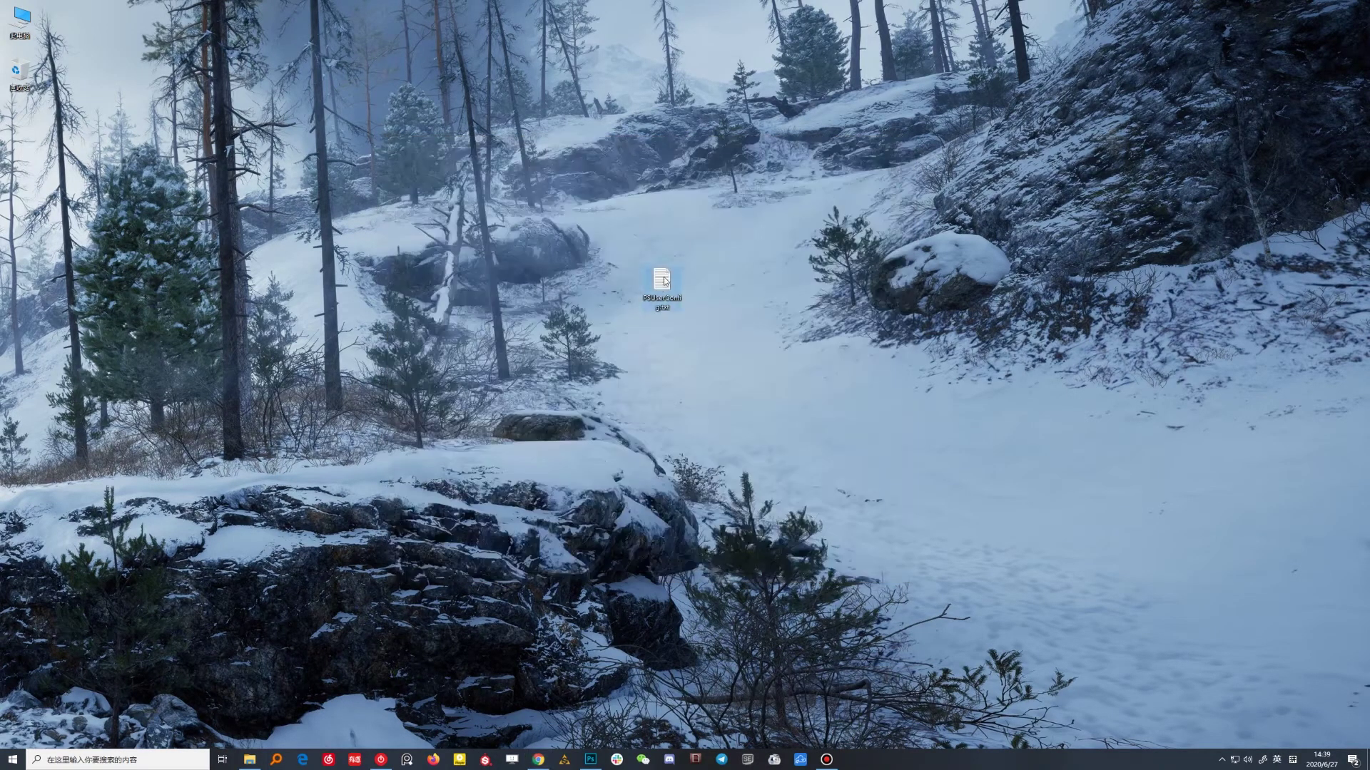
right_click(665, 286)
left_click(542, 486)
Step: Browse from This PC to the user's home folder and show hidden items
double_click(24, 33)
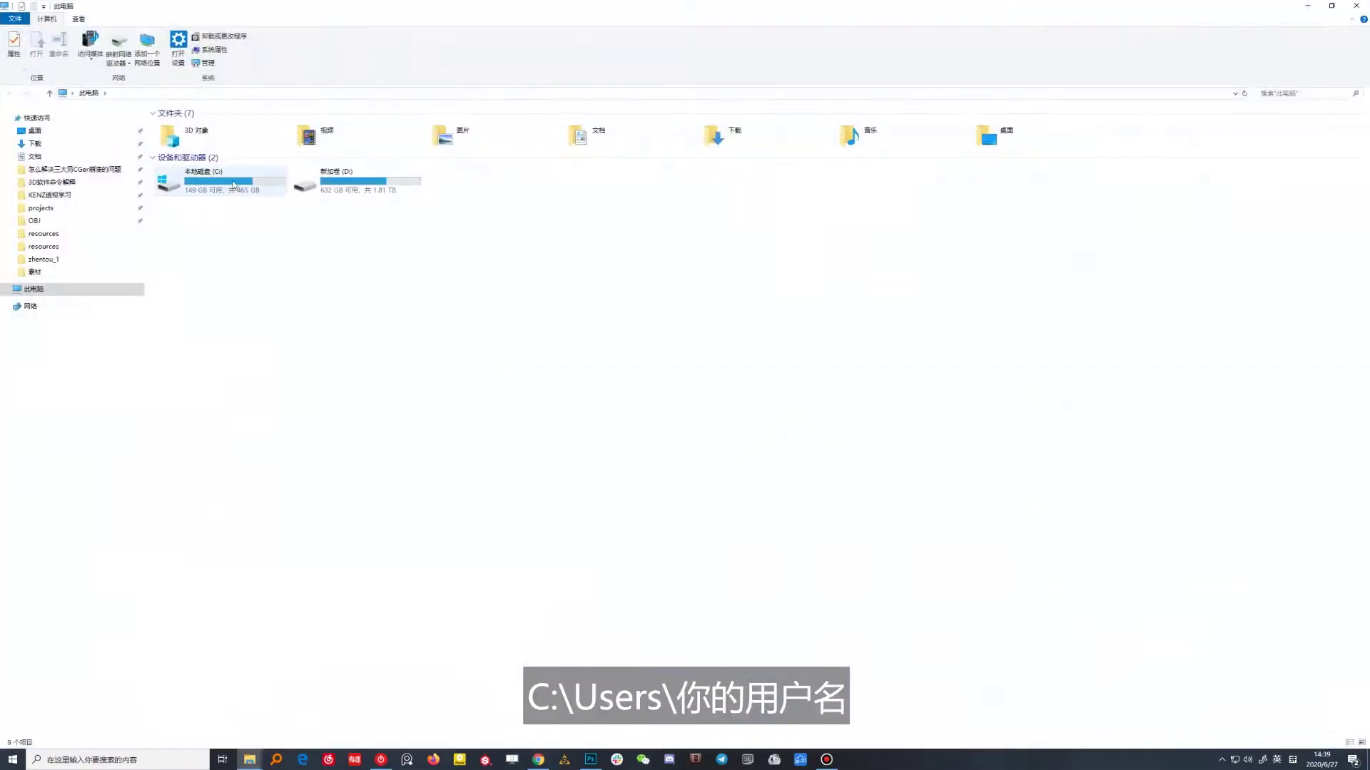
double_click(207, 180)
double_click(181, 297)
double_click(193, 130)
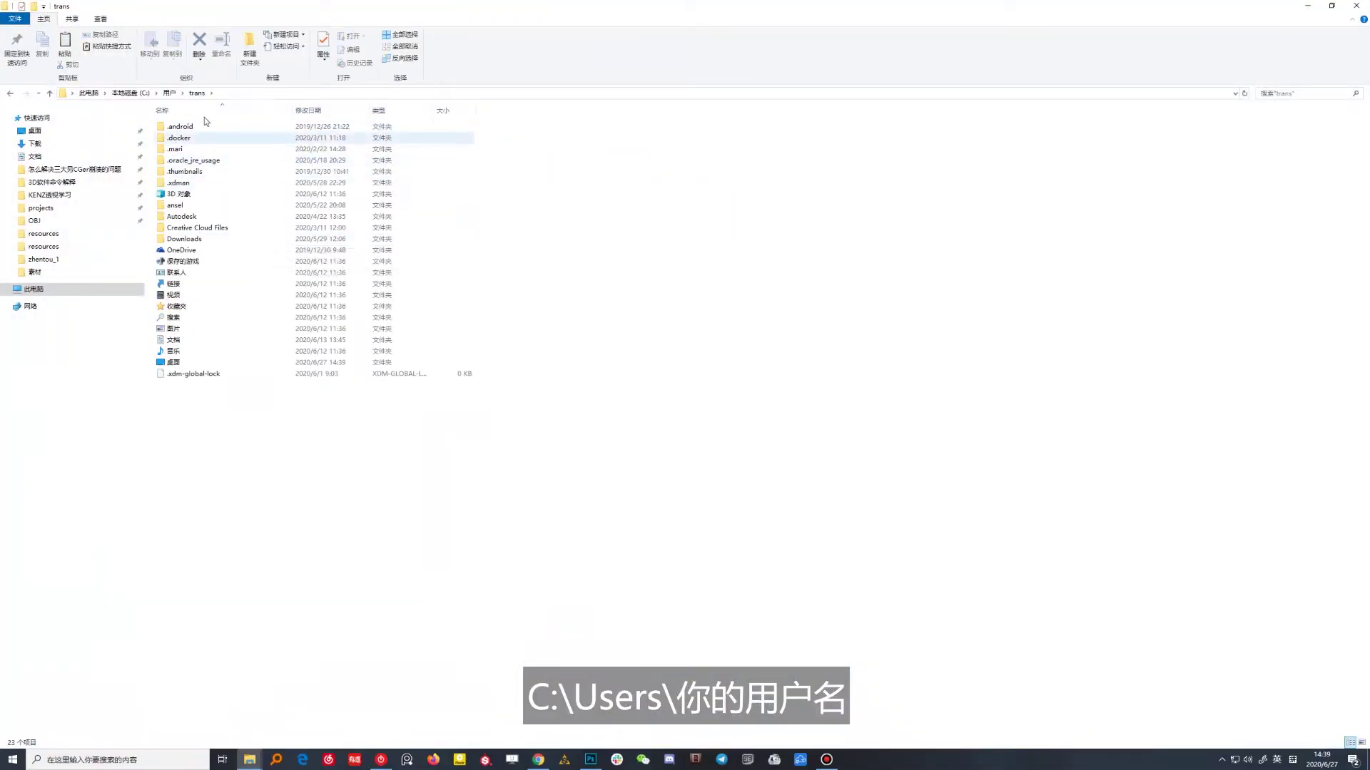
left_click(100, 19)
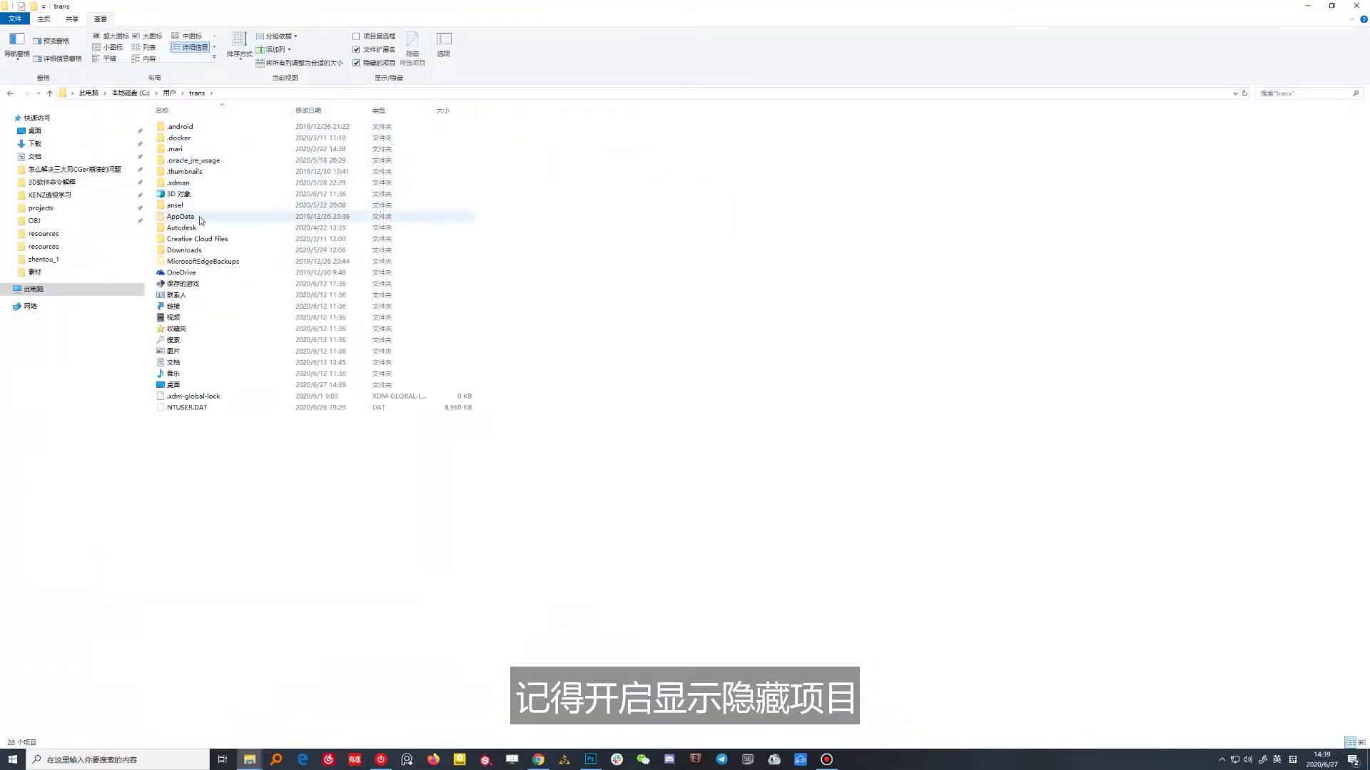
Step: Open AppData\Roaming\Adobe\Adobe Photoshop CC 2019\Settings
double_click(180, 216)
double_click(218, 150)
left_click(176, 149)
double_click(176, 150)
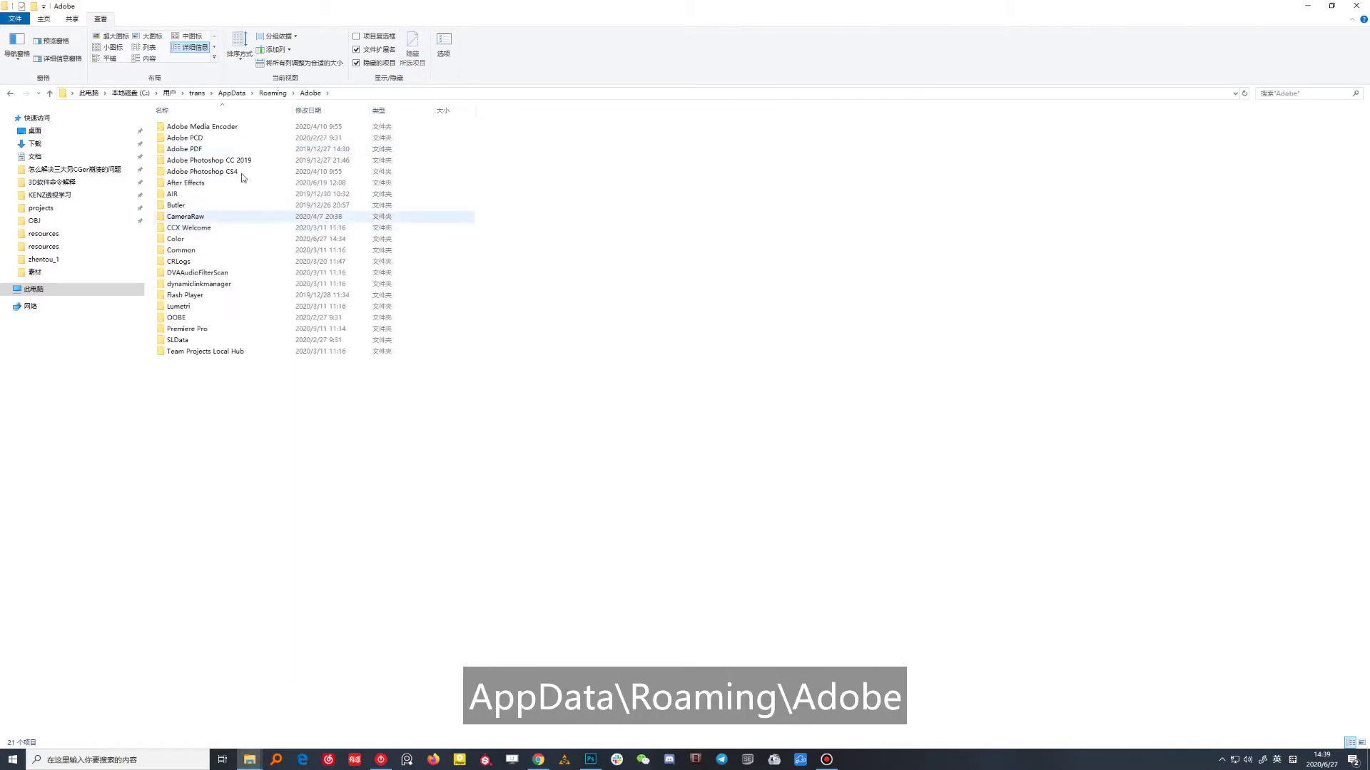
double_click(236, 160)
double_click(242, 131)
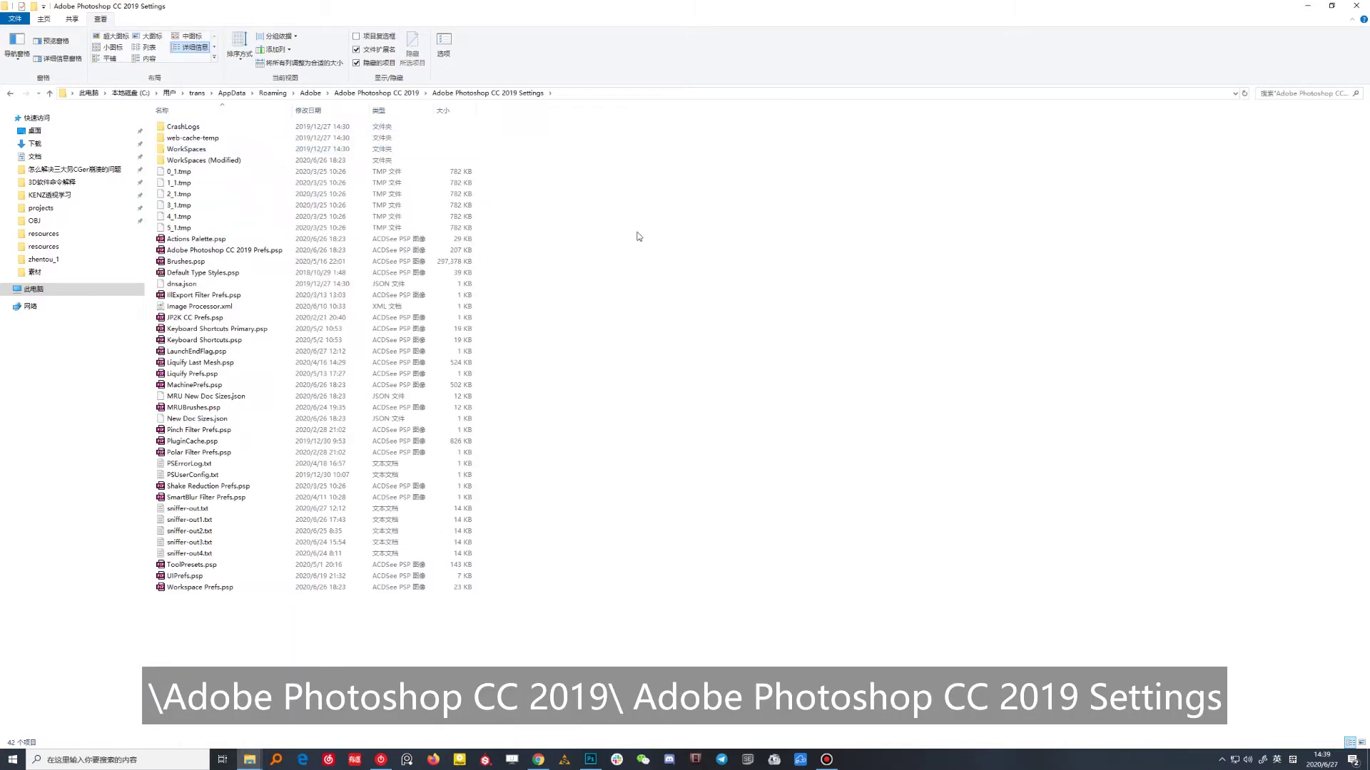
Step: Paste PSUserConfig.txt into Settings, replacing the existing file
right_click(637, 236)
left_click(649, 308)
left_click(650, 306)
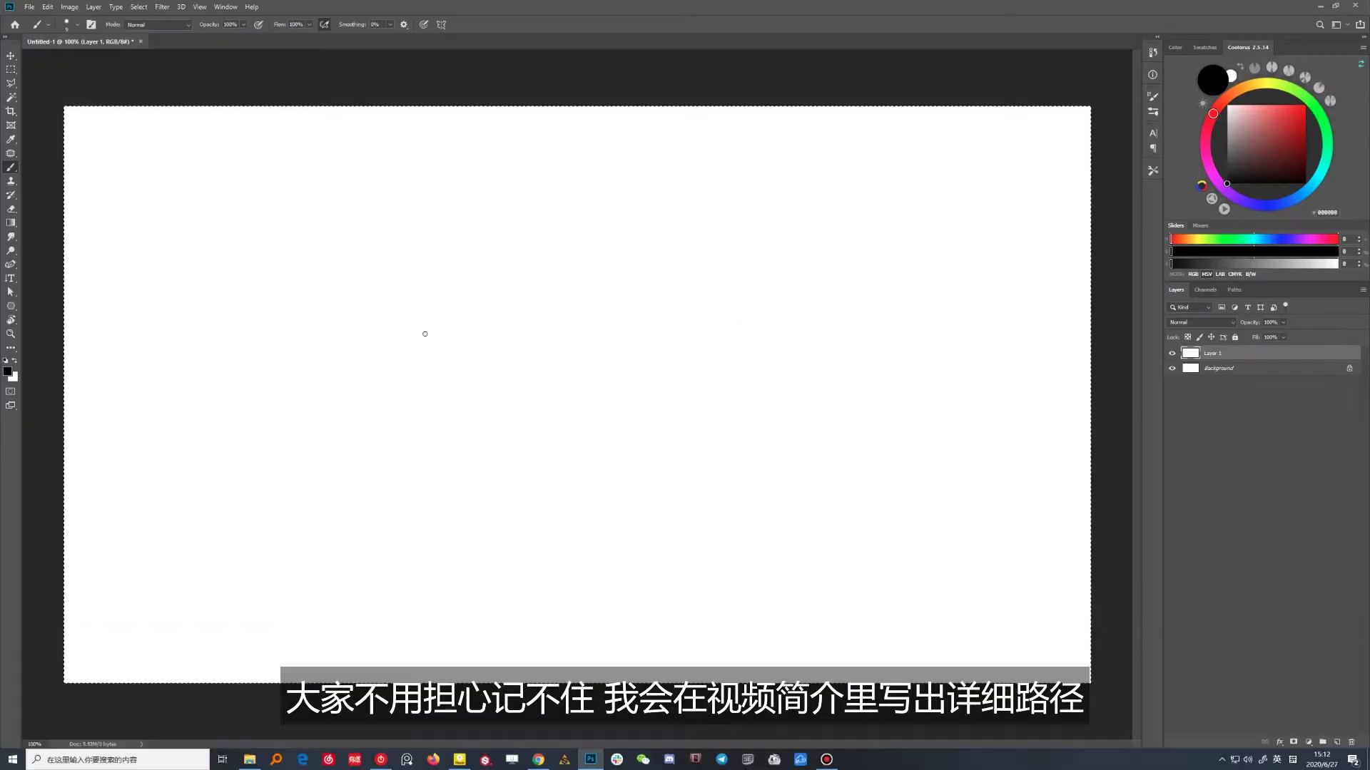
Step: Paint tapered pressure-test strokes, including wing curves, an S curve and a loop
left_click_drag(489, 254, 235, 480)
left_click_drag(505, 276, 259, 532)
mouse_move(640, 191)
left_mouse_down()
mouse_move(590, 391)
mouse_move(533, 494)
left_mouse_up()
left_click_drag(811, 193, 666, 477)
left_click_drag(759, 361, 906, 293)
left_click_drag(762, 398, 956, 335)
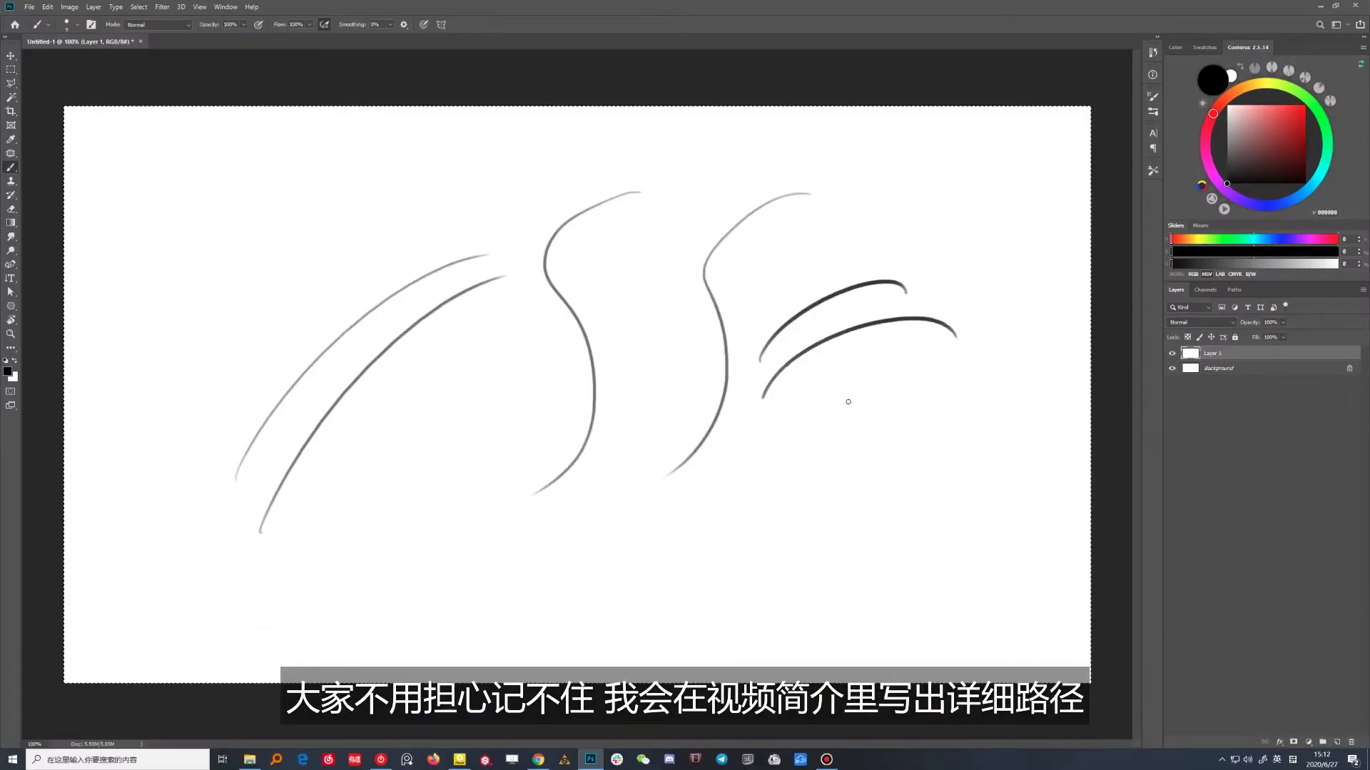
left_click_drag(769, 431, 724, 492)
left_click_drag(726, 152, 662, 460)
left_click_drag(464, 341, 492, 551)
left_click_drag(433, 372, 690, 442)
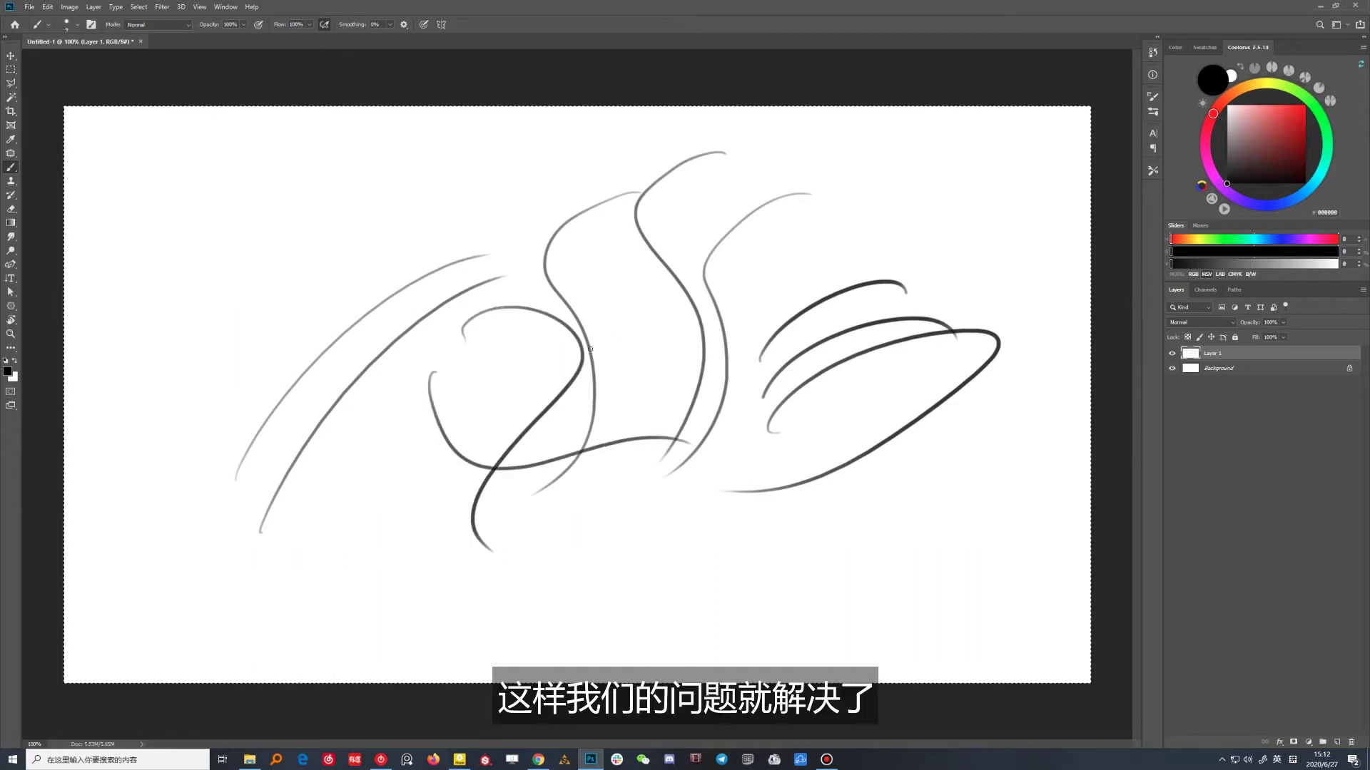
Step: Switch to a chalky brush and paint diagonal chalk strokes across the canvas
right_click(627, 314)
double_click(842, 532)
left_click_drag(891, 184, 738, 351)
left_click_drag(967, 212, 809, 407)
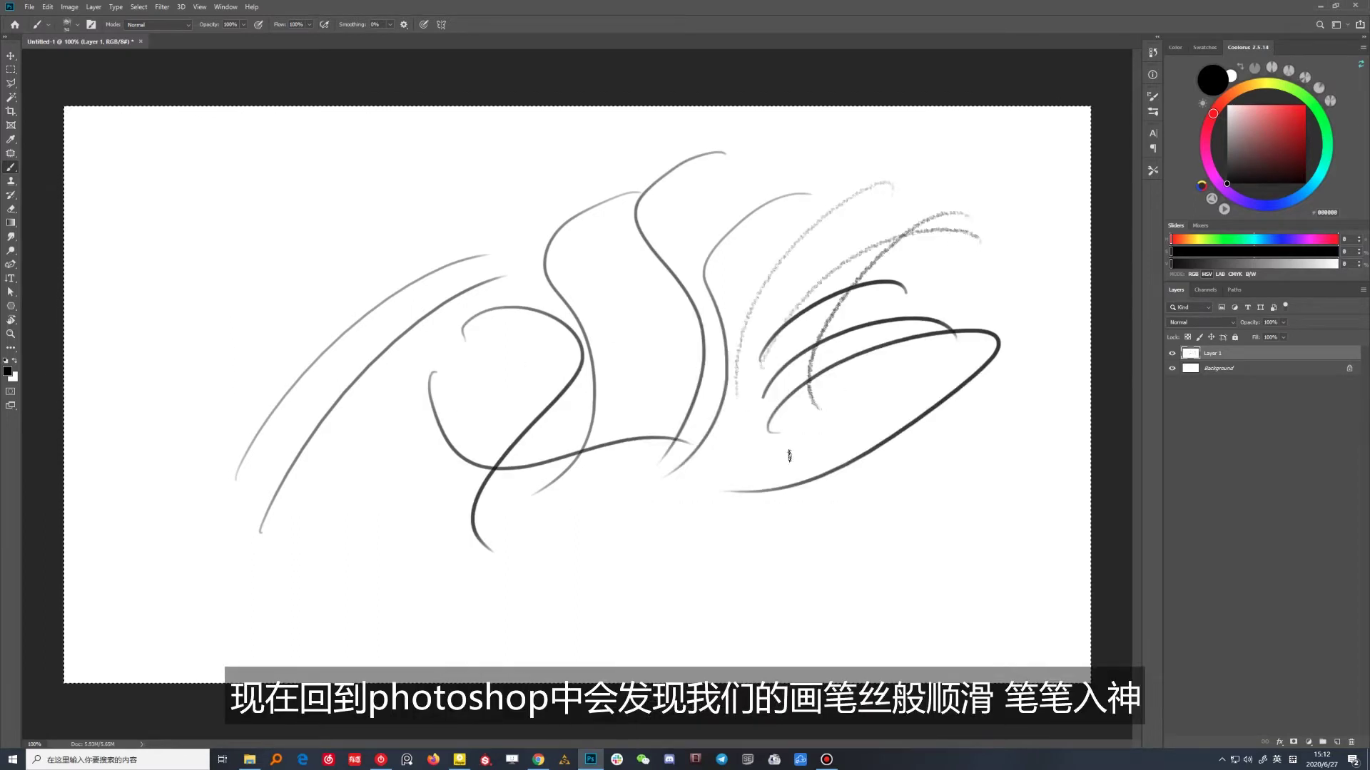
left_click_drag(981, 239, 781, 463)
left_click_drag(450, 152, 146, 450)
left_click_drag(424, 229, 215, 440)
left_click_drag(499, 163, 270, 578)
left_click_drag(426, 228, 260, 499)
left_click_drag(412, 386, 449, 556)
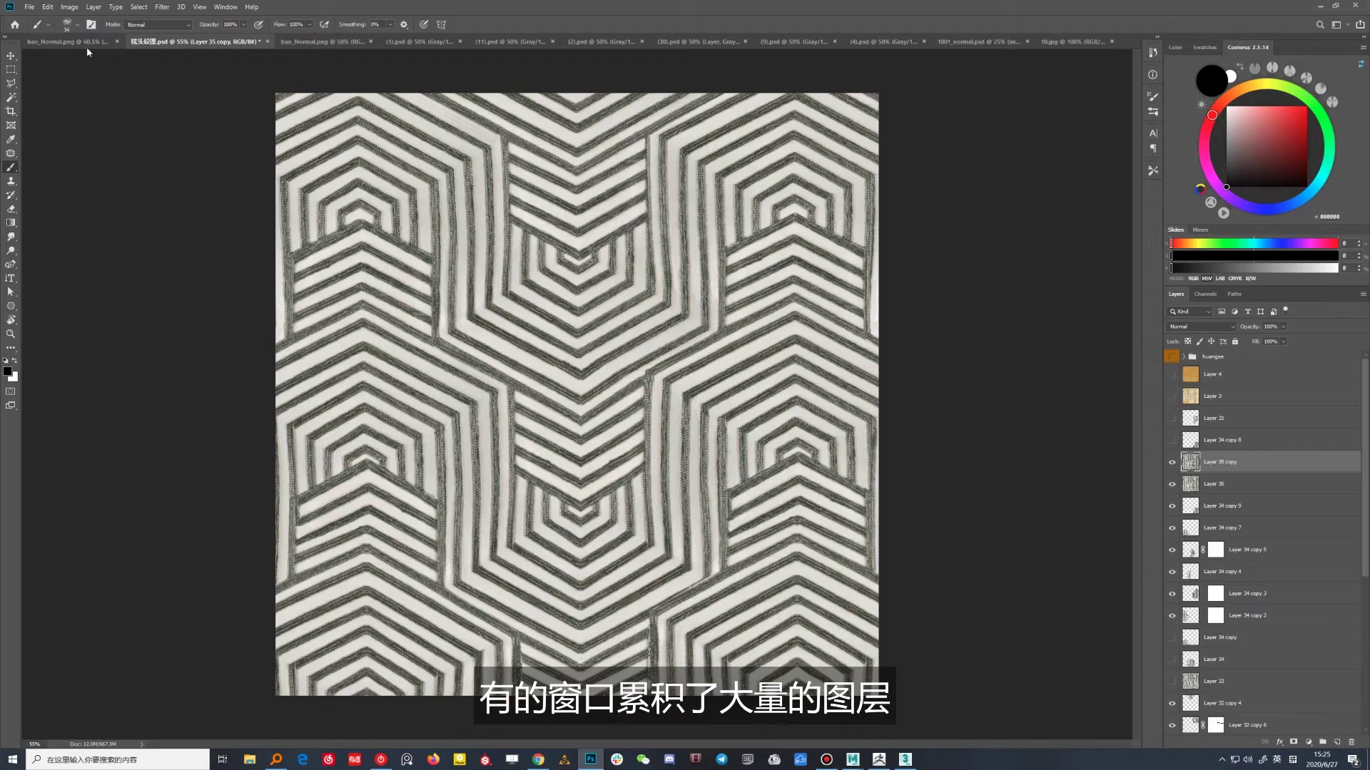
left_click(321, 42)
left_click(399, 41)
key("ctrl+Tab")
key("ctrl+Tab")
key("ctrl+Tab")
key("ctrl+Tab")
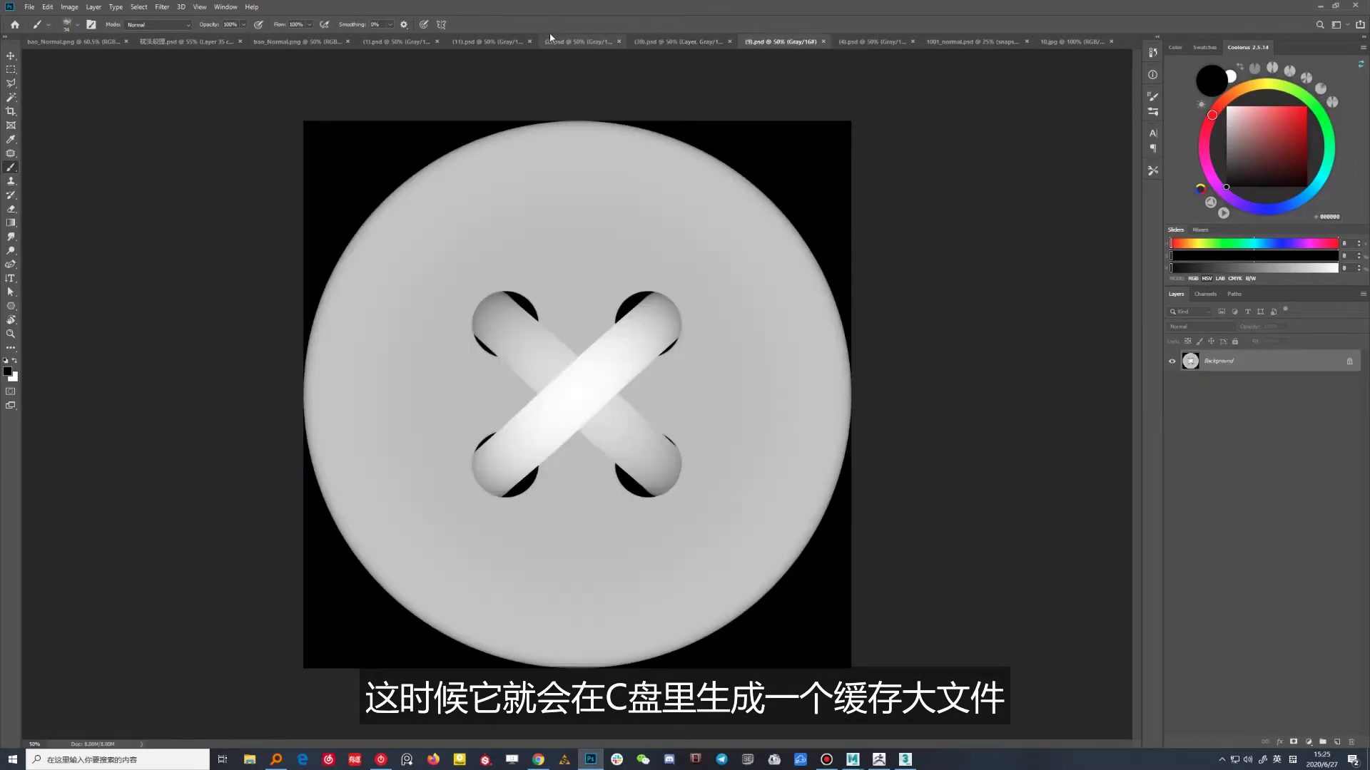
left_click(492, 42)
left_click(313, 42)
left_click(190, 43)
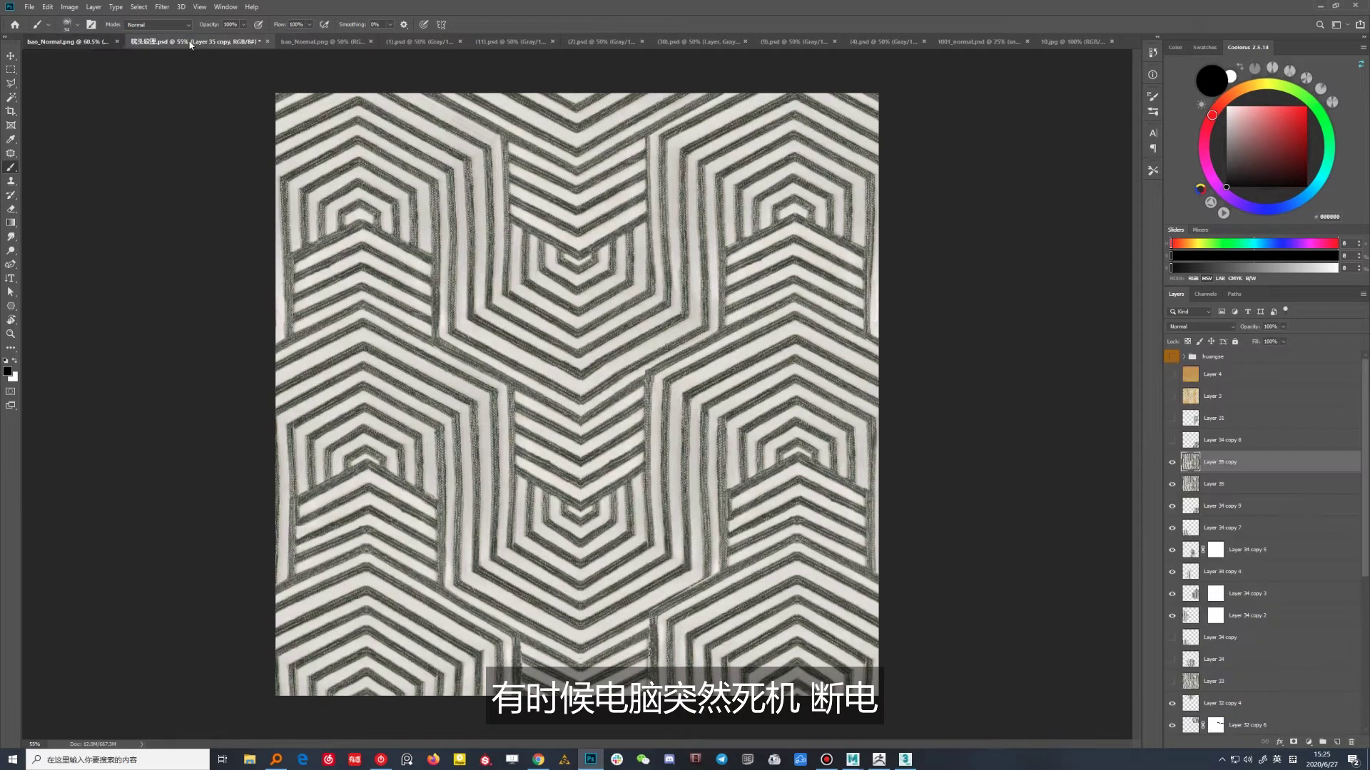
key("ctrl+shift+Tab")
key("ctrl+Tab")
scroll(1225, 566, "down", 3)
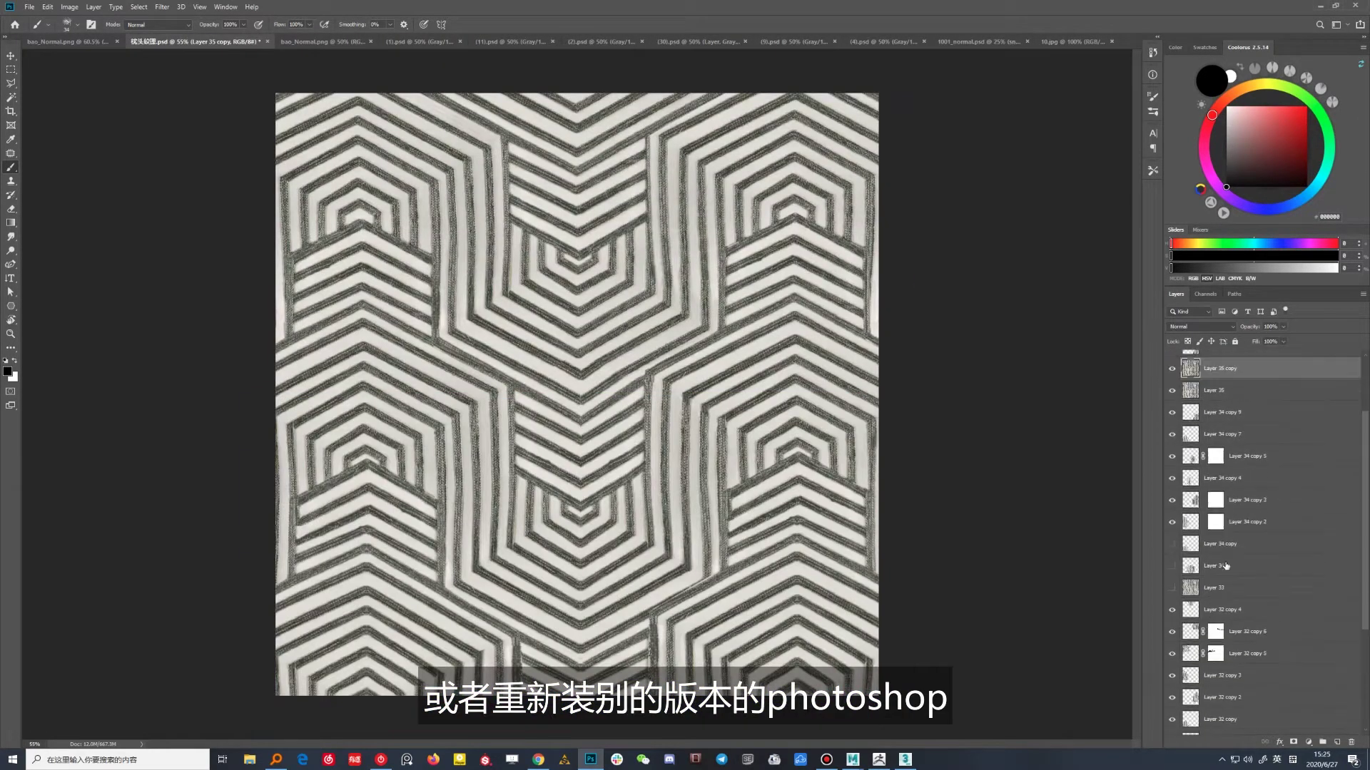
scroll(1225, 565, "down", 1)
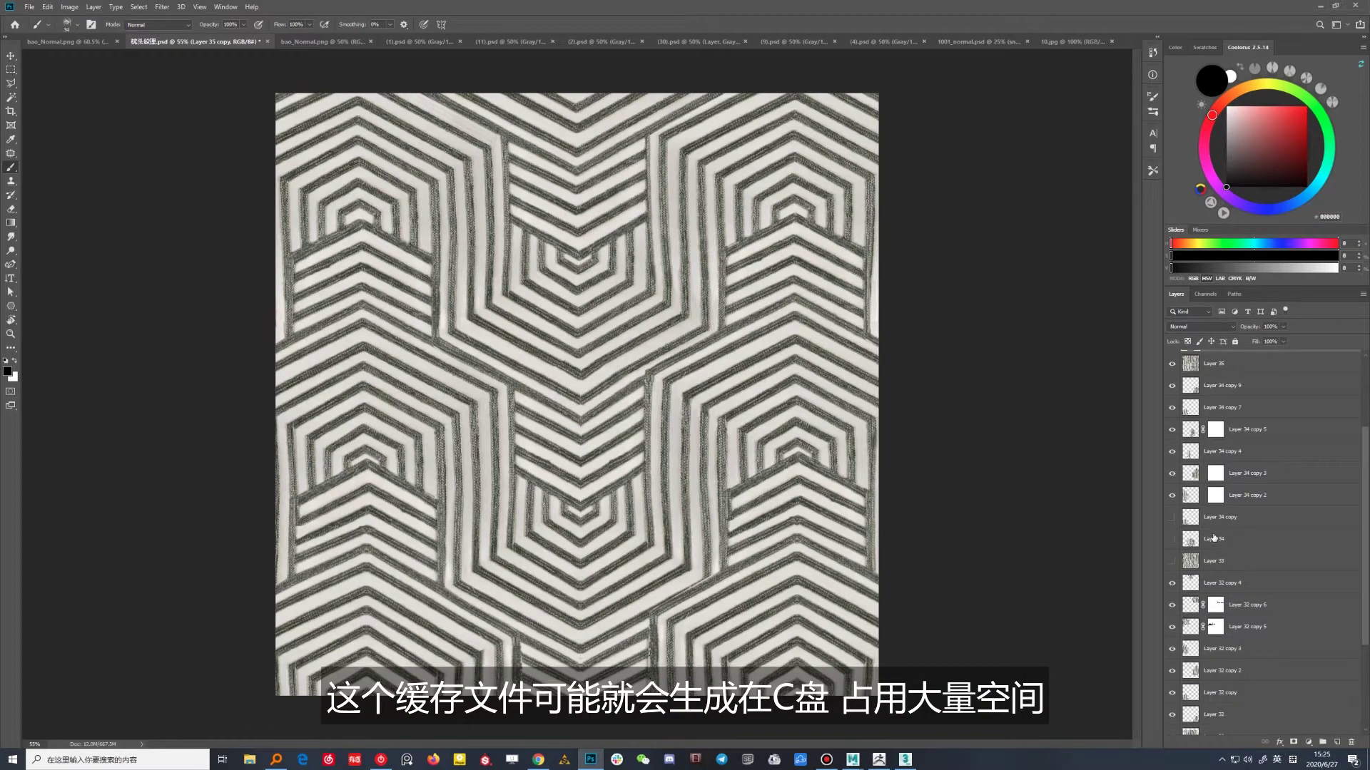
scroll(1207, 525, "up", 3)
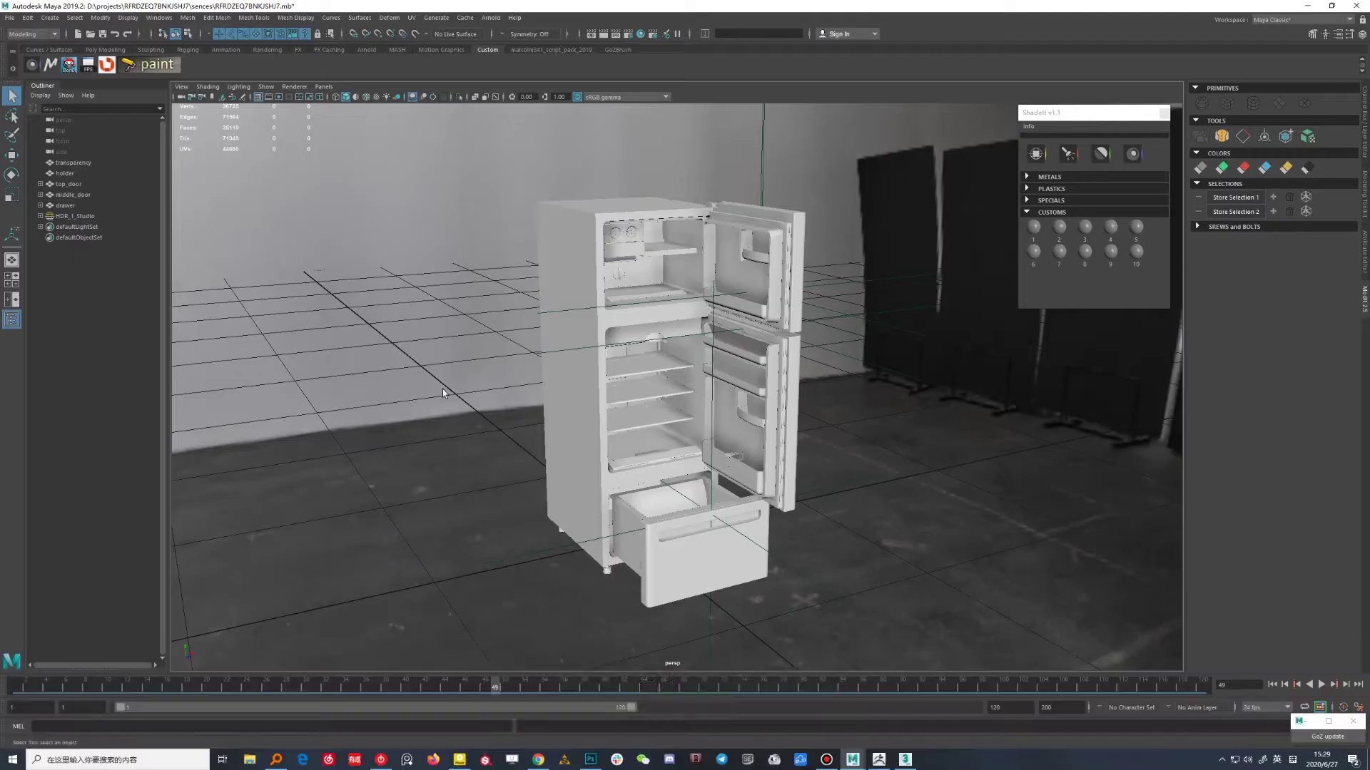
left_click_drag(442, 388, 335, 383)
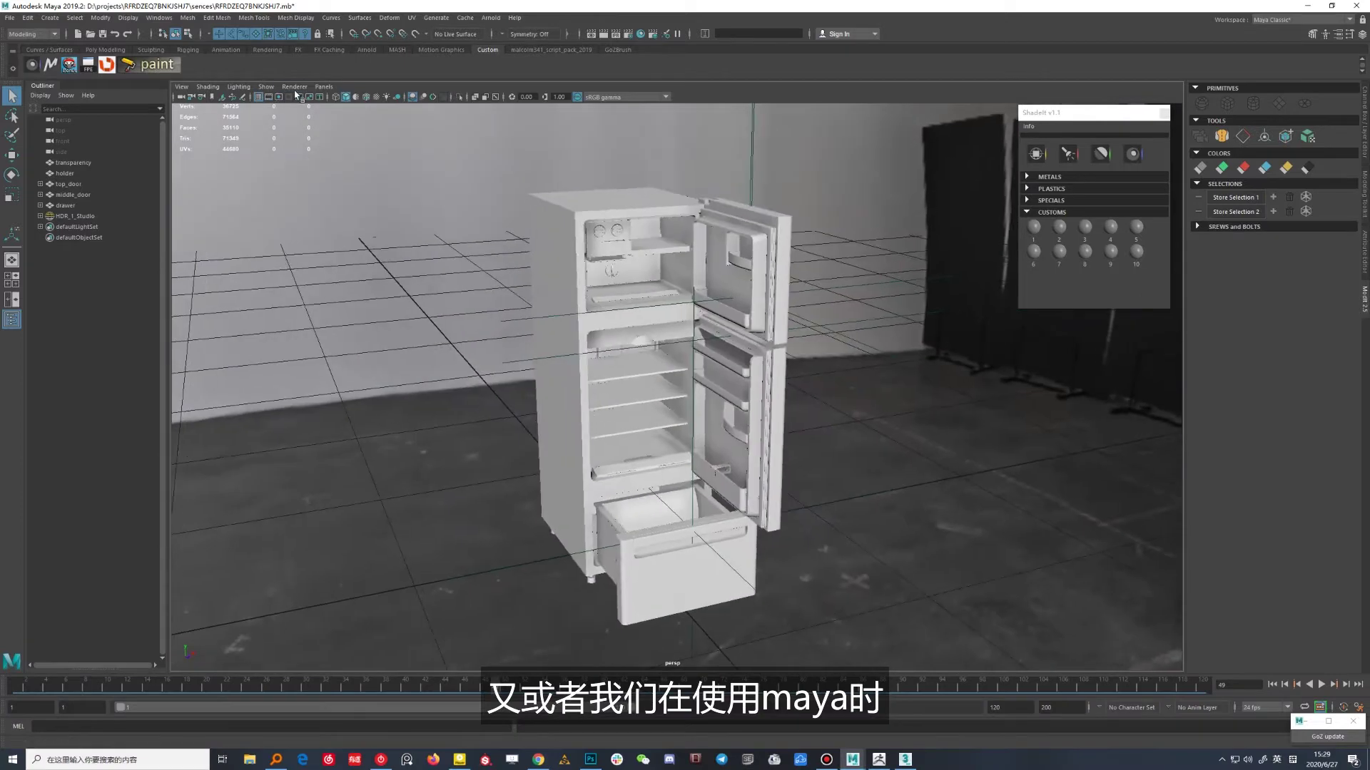
Step: Turn on the Arnold viewport renderer and orbit to the fridge's side
left_click(294, 86)
left_click(314, 118)
left_click_drag(556, 305, 575, 246)
scroll(597, 309, "up", 3)
Step: Select an upper side face of the fridge and extrude it out into a block
right_click(575, 246)
left_click(563, 242)
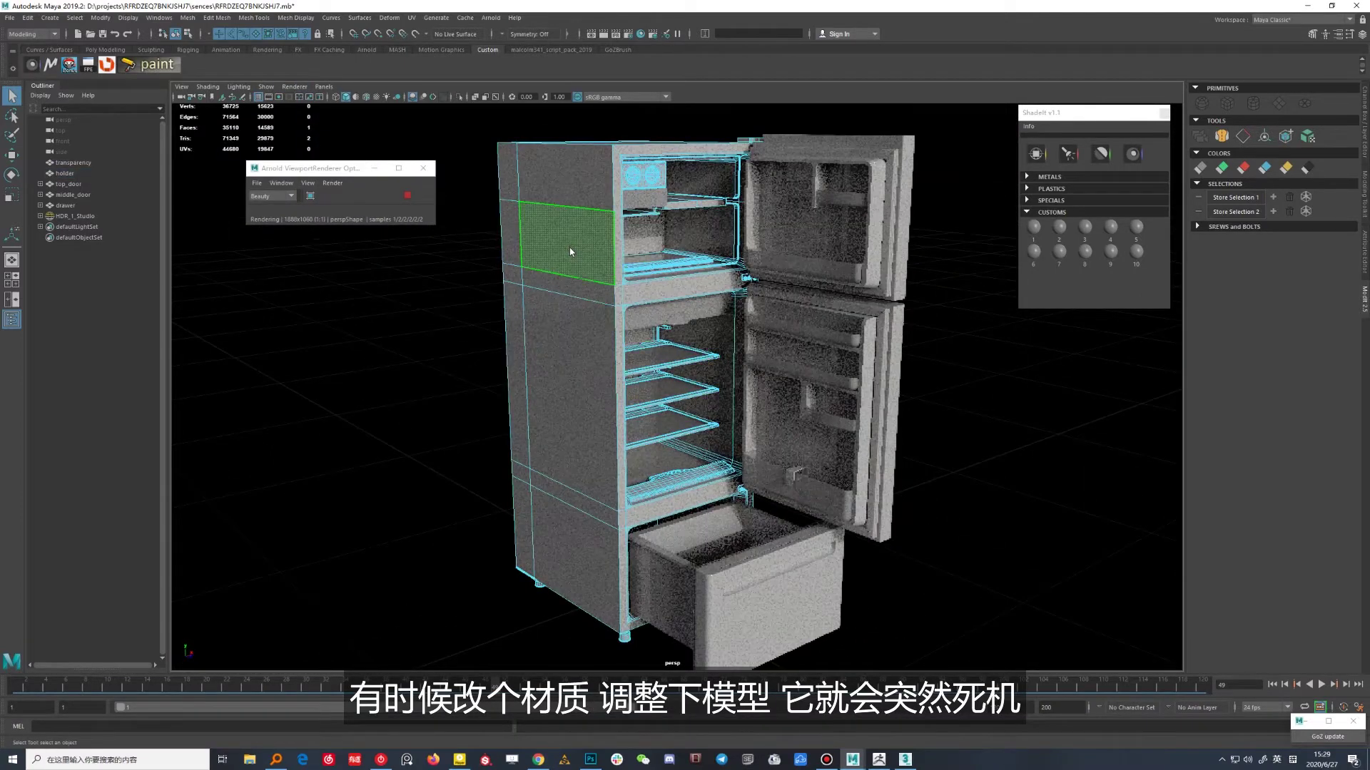
key("ctrl+e")
left_click_drag(532, 253, 515, 280)
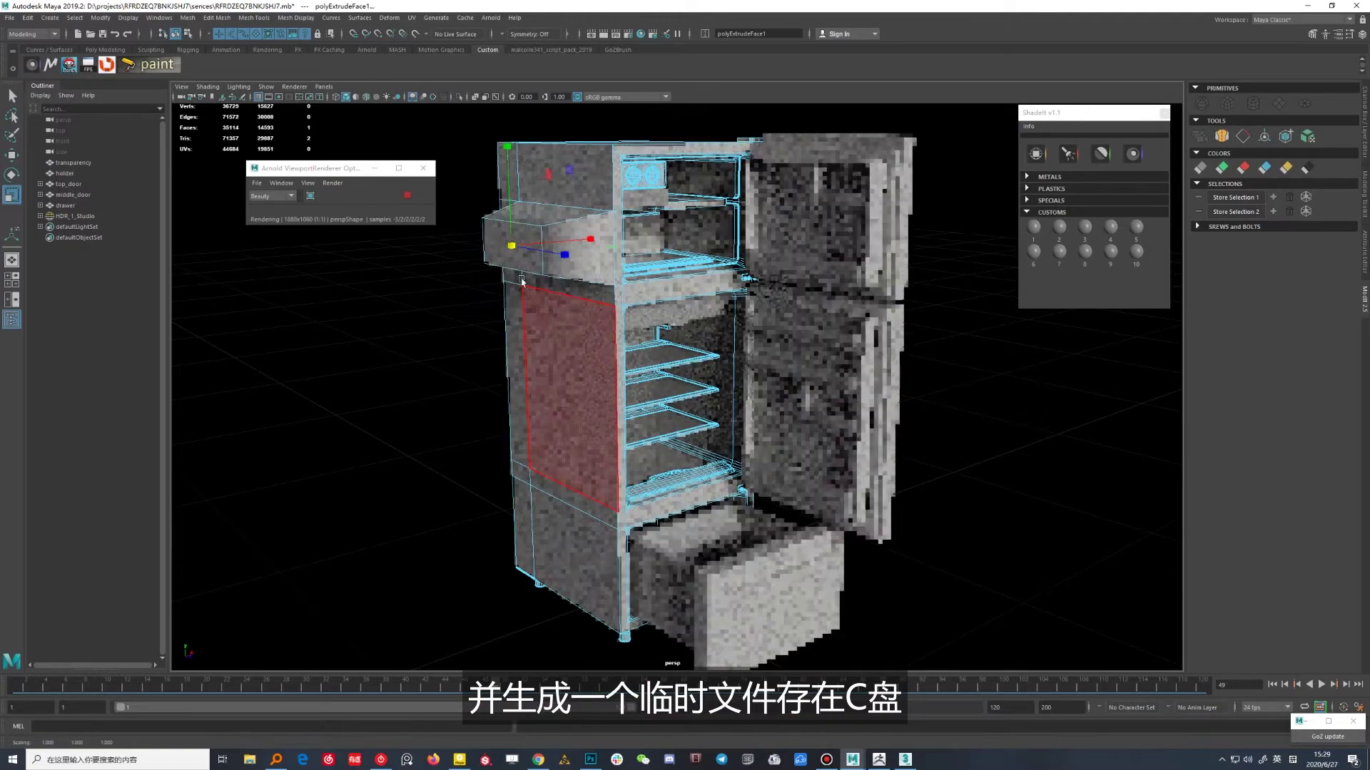
key("r")
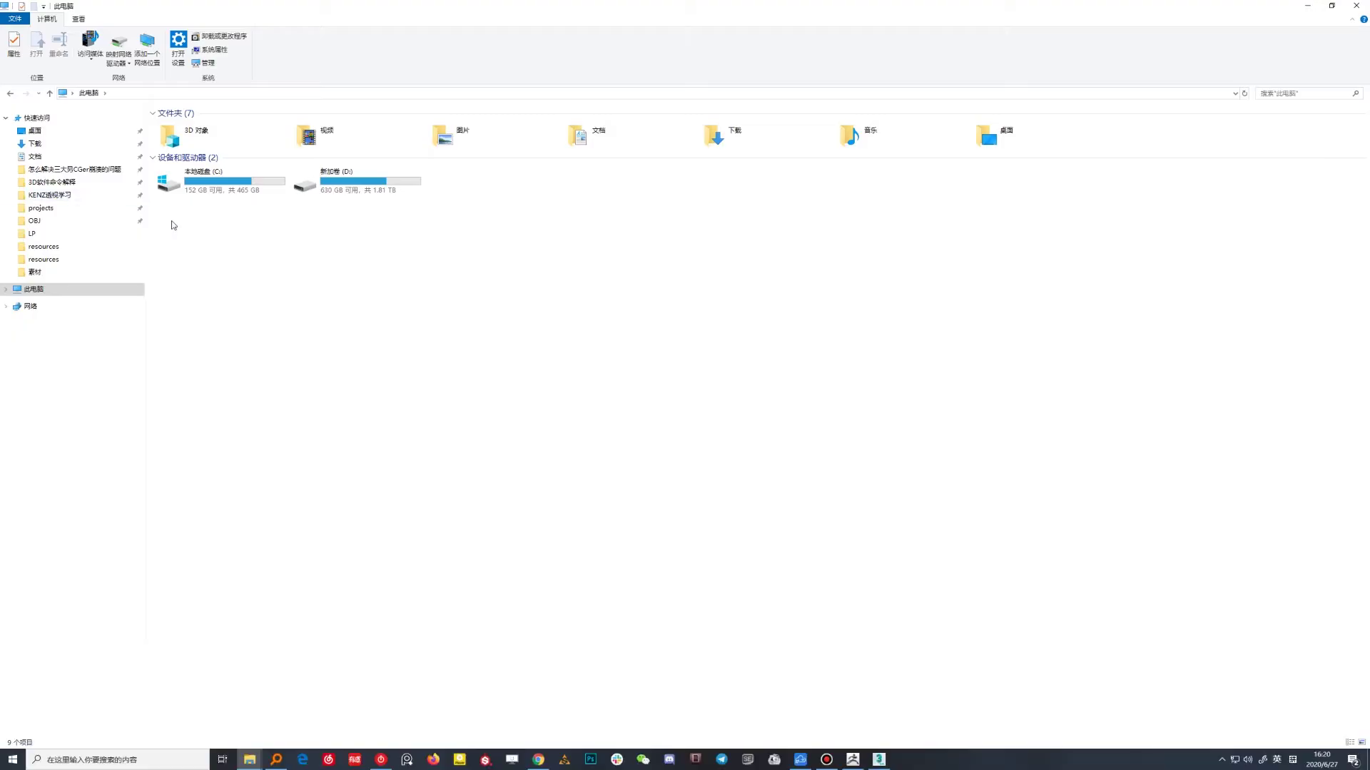
Step: Browse to the user's AppData\Local\Temp folder on drive C
double_click(158, 190)
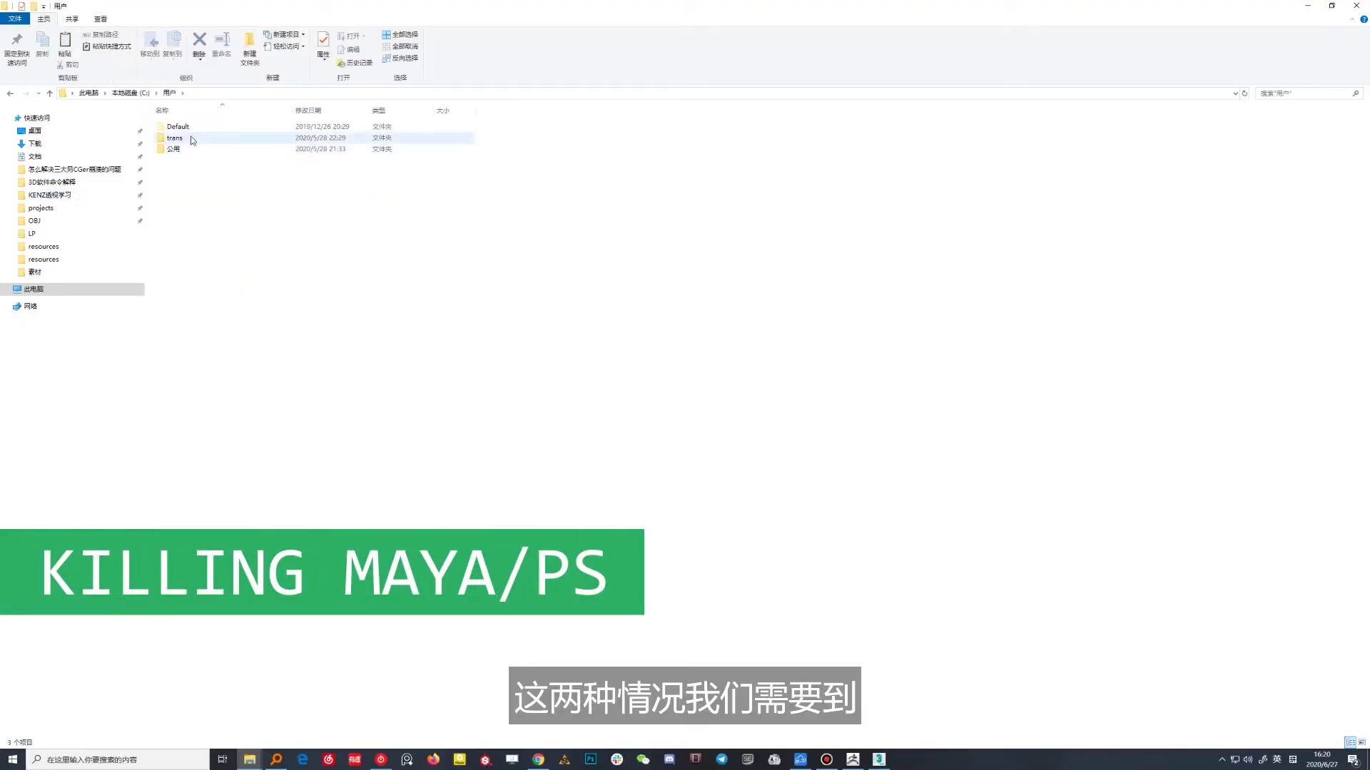
double_click(191, 138)
double_click(198, 218)
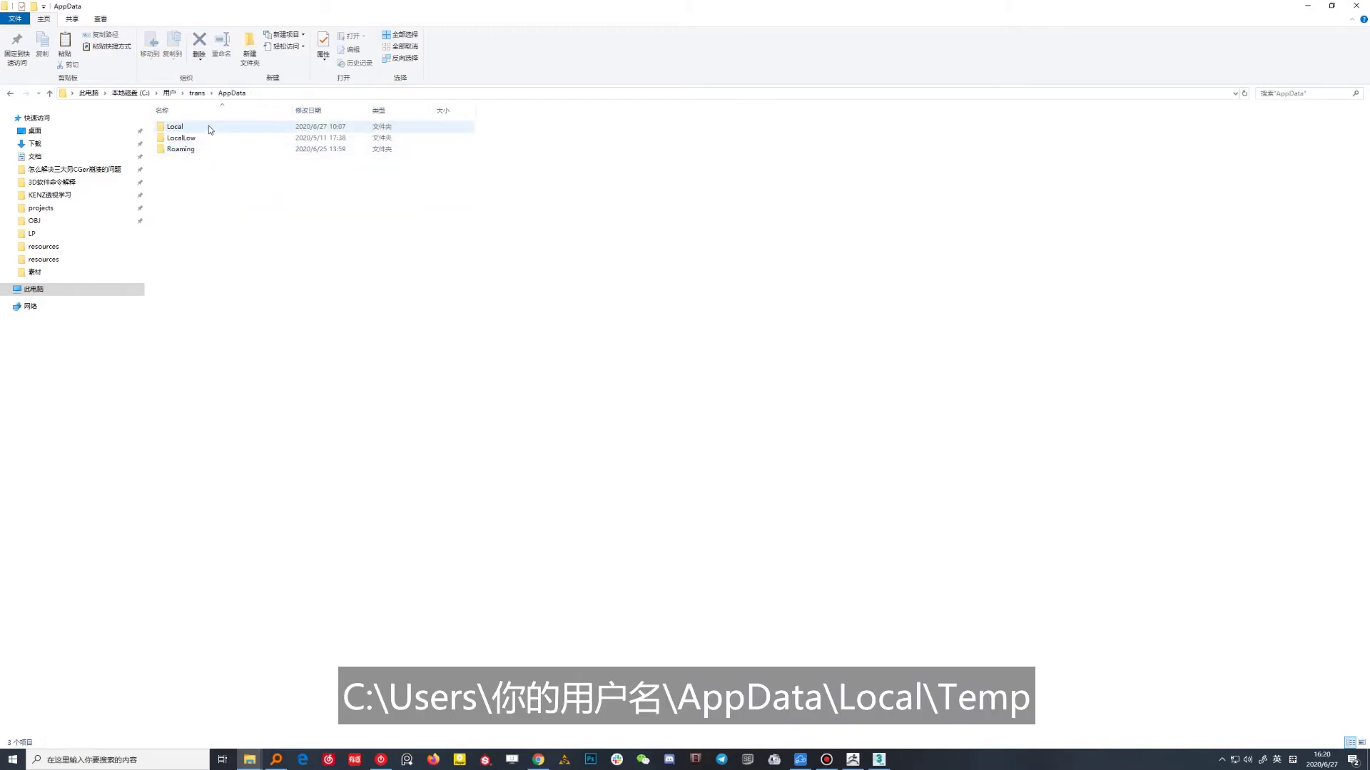
double_click(206, 127)
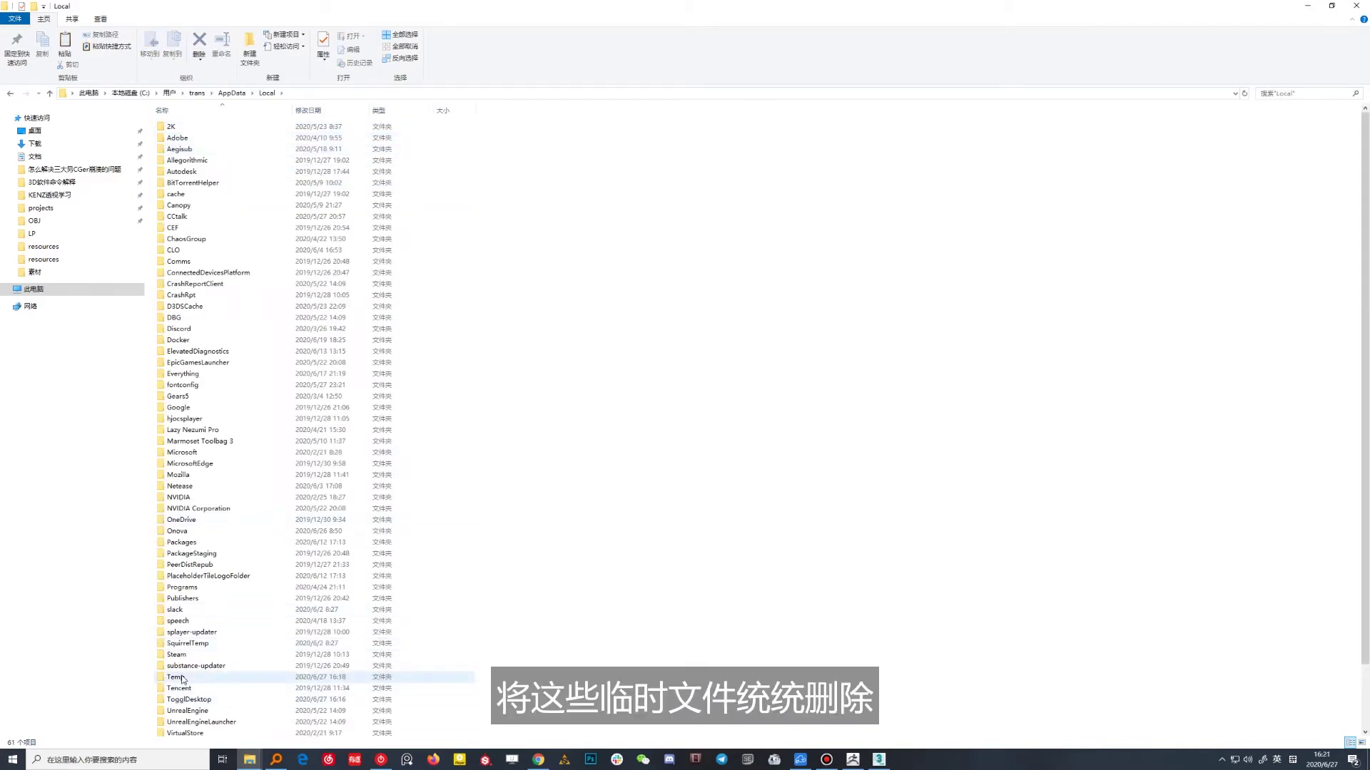
double_click(177, 677)
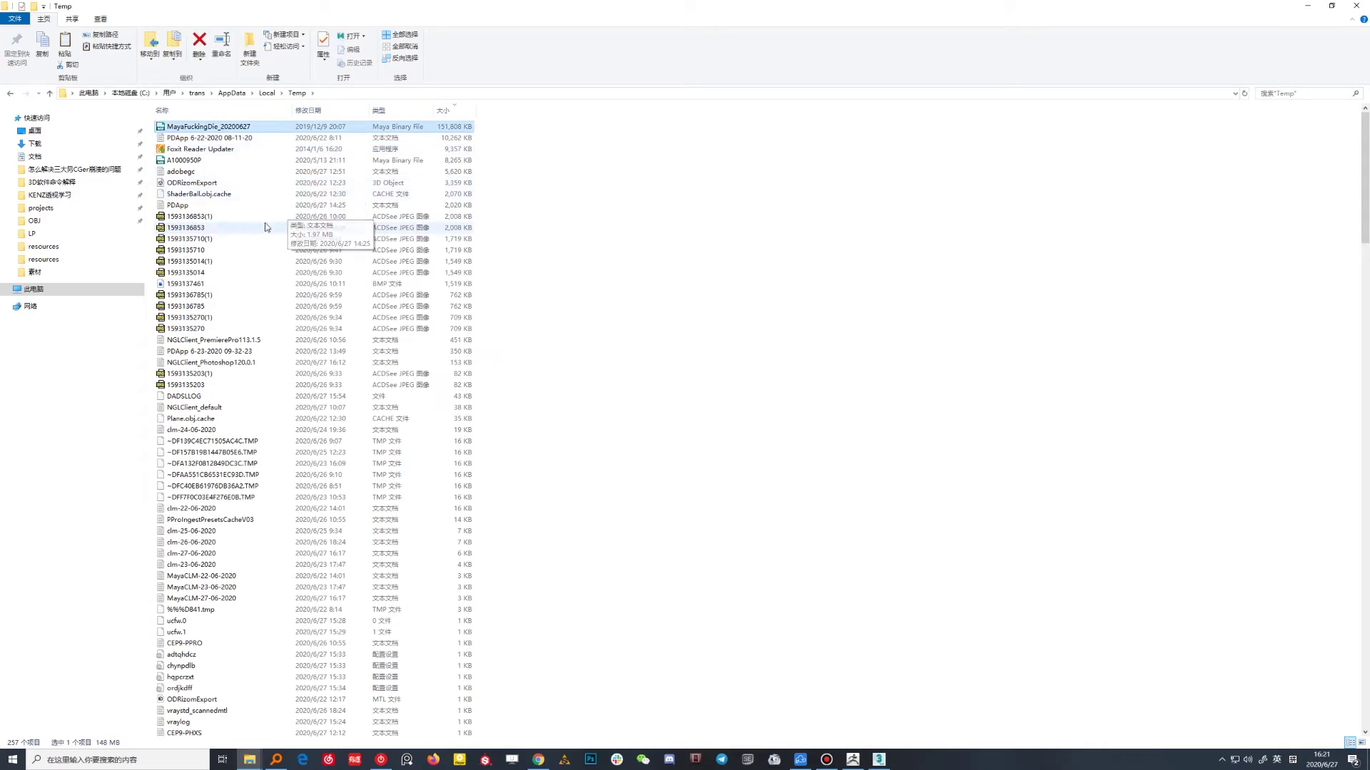
Step: Select all 257 items in Temp and delete them
scroll(355, 291, "down", 20)
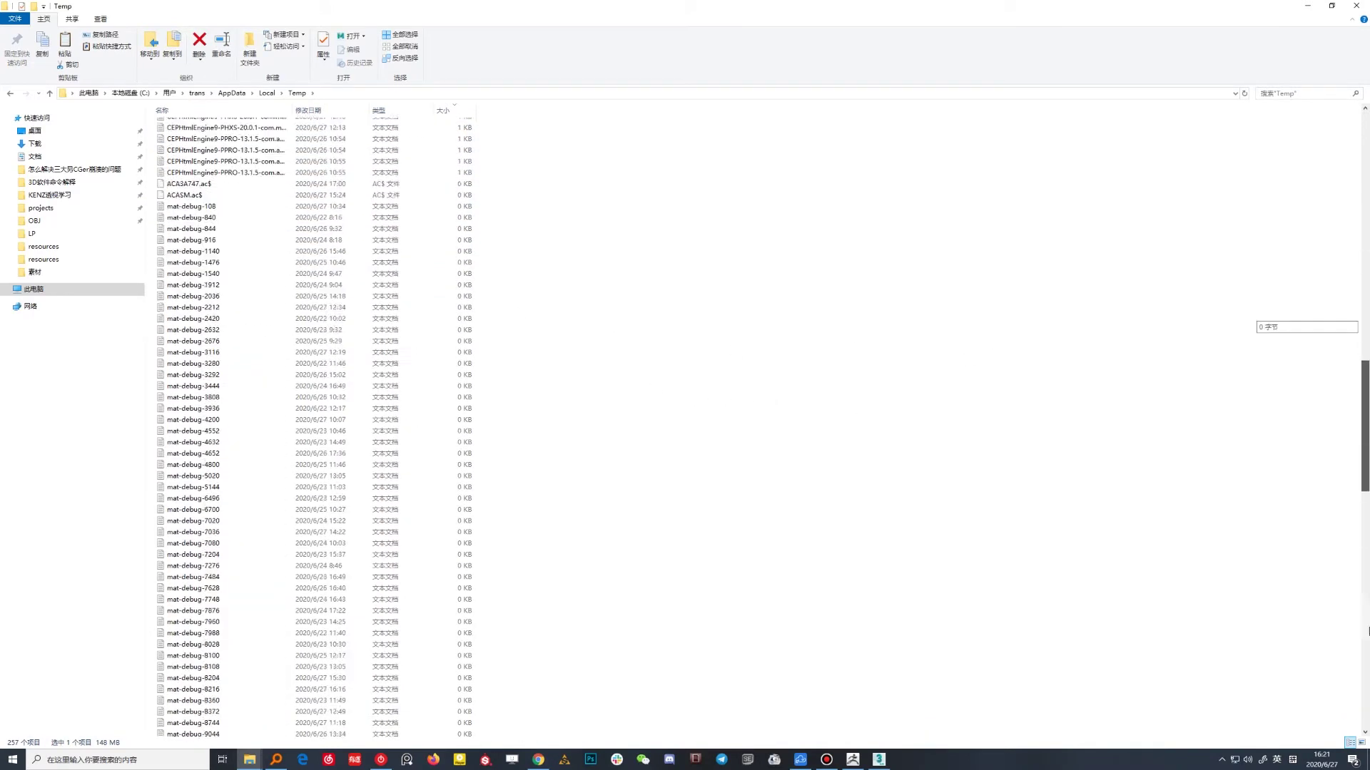
key("Home")
key("ctrl+a")
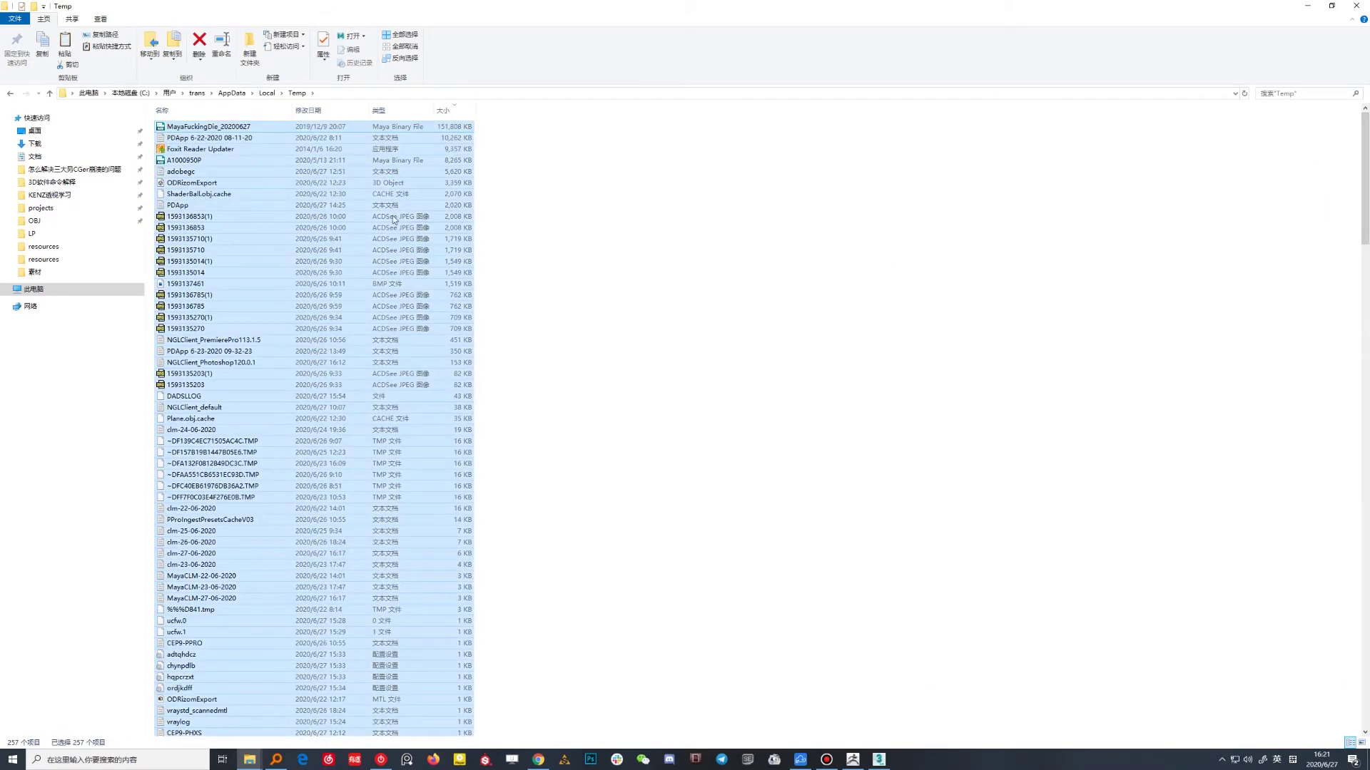
left_click(296, 435)
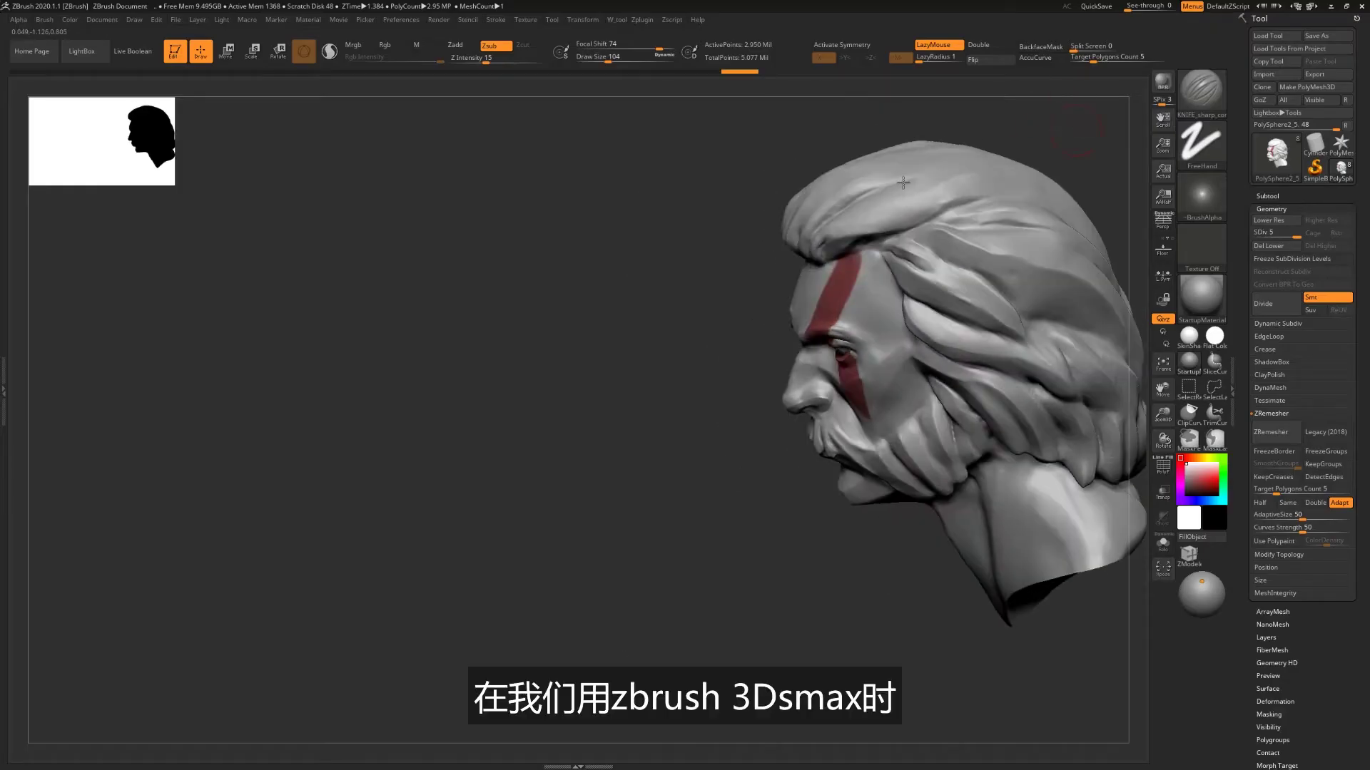
Step: Rotate the bearded head sculpt to a near-front view, then open drive C in File Explorer
left_click_drag(499, 321, 714, 316)
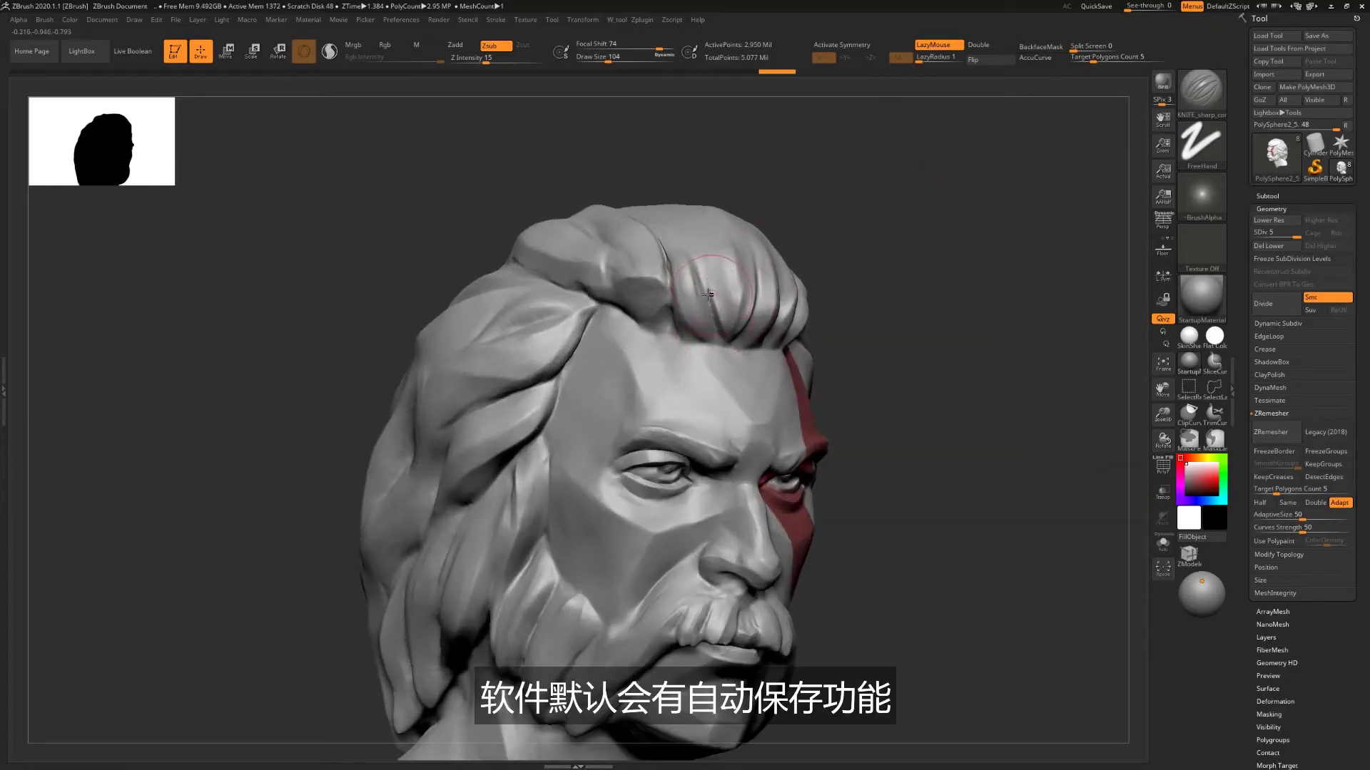
left_click_drag(764, 247, 694, 302)
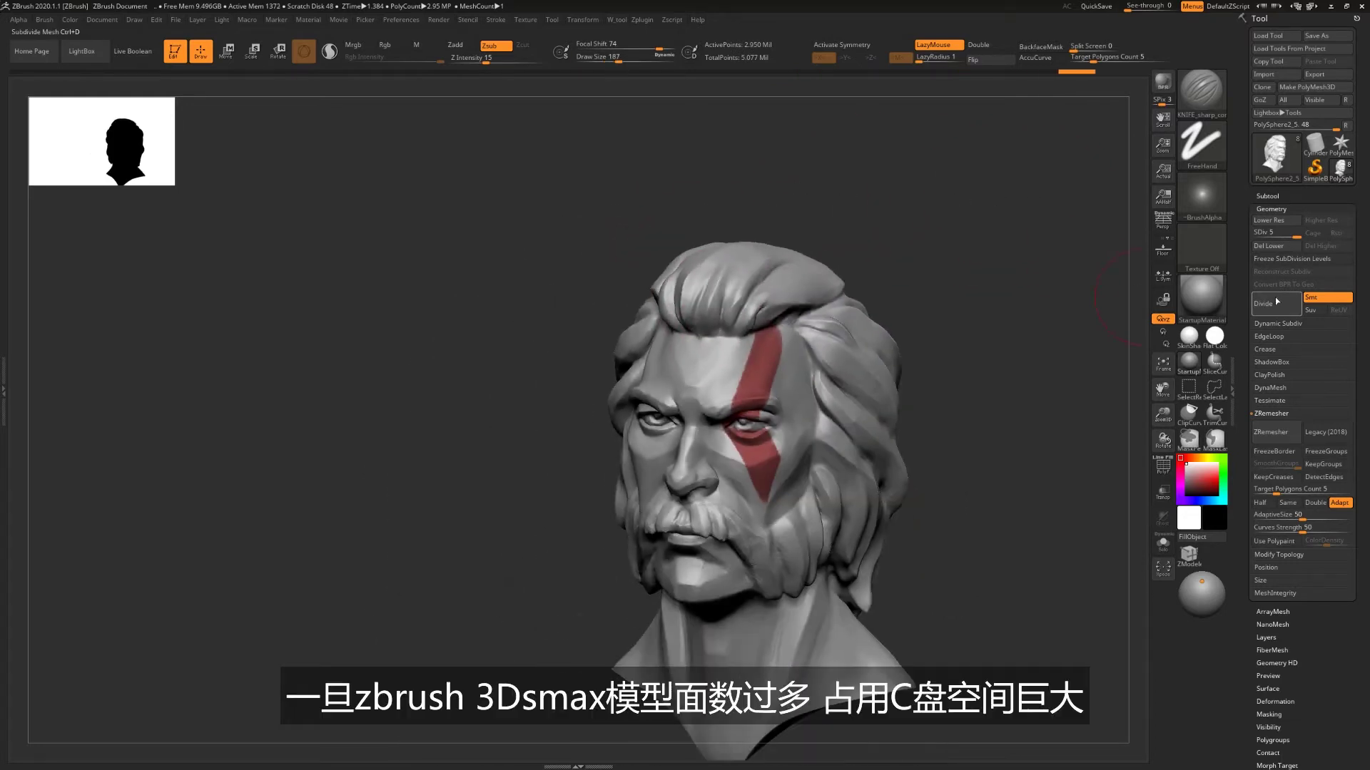
scroll(1257, 335, "down", 2)
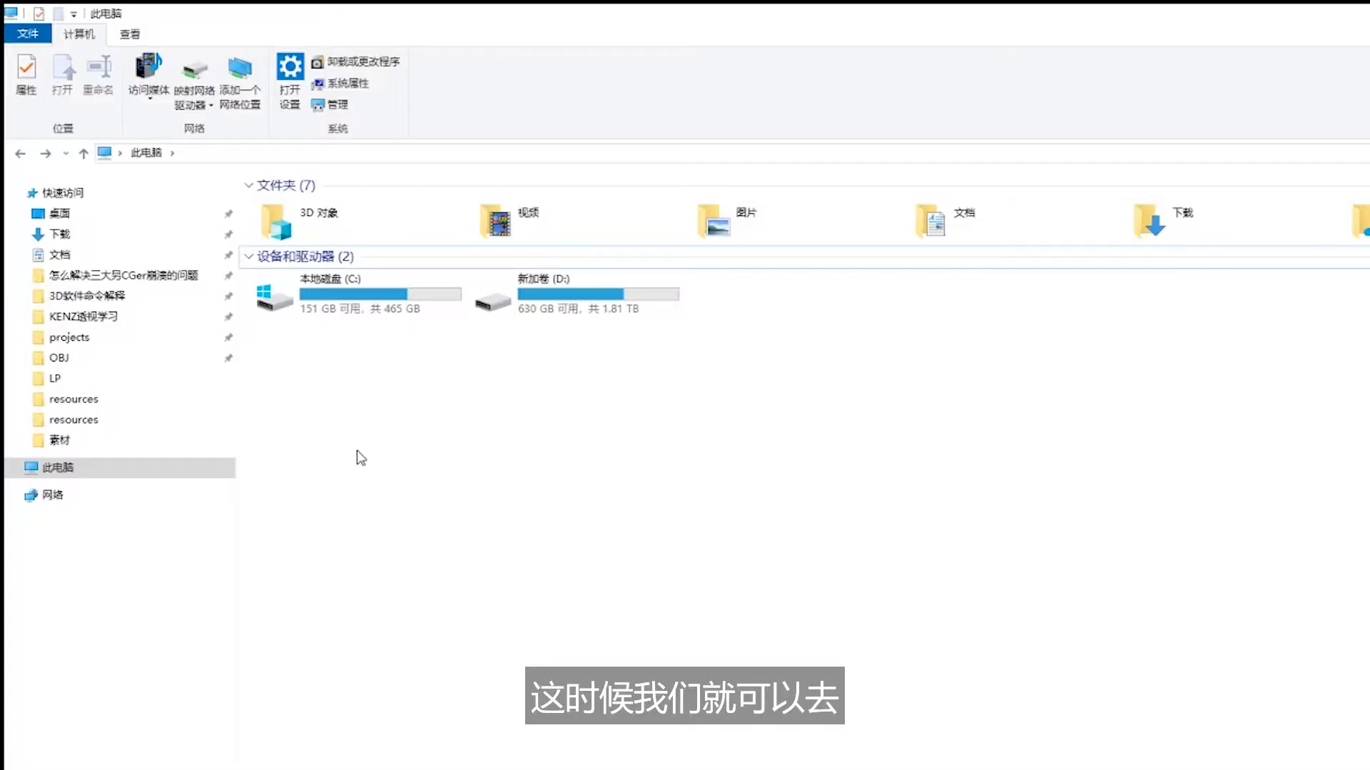
double_click(339, 313)
Step: Delete everything in Users\Public\Documents\ZBrushData2020\QuickSave
double_click(284, 495)
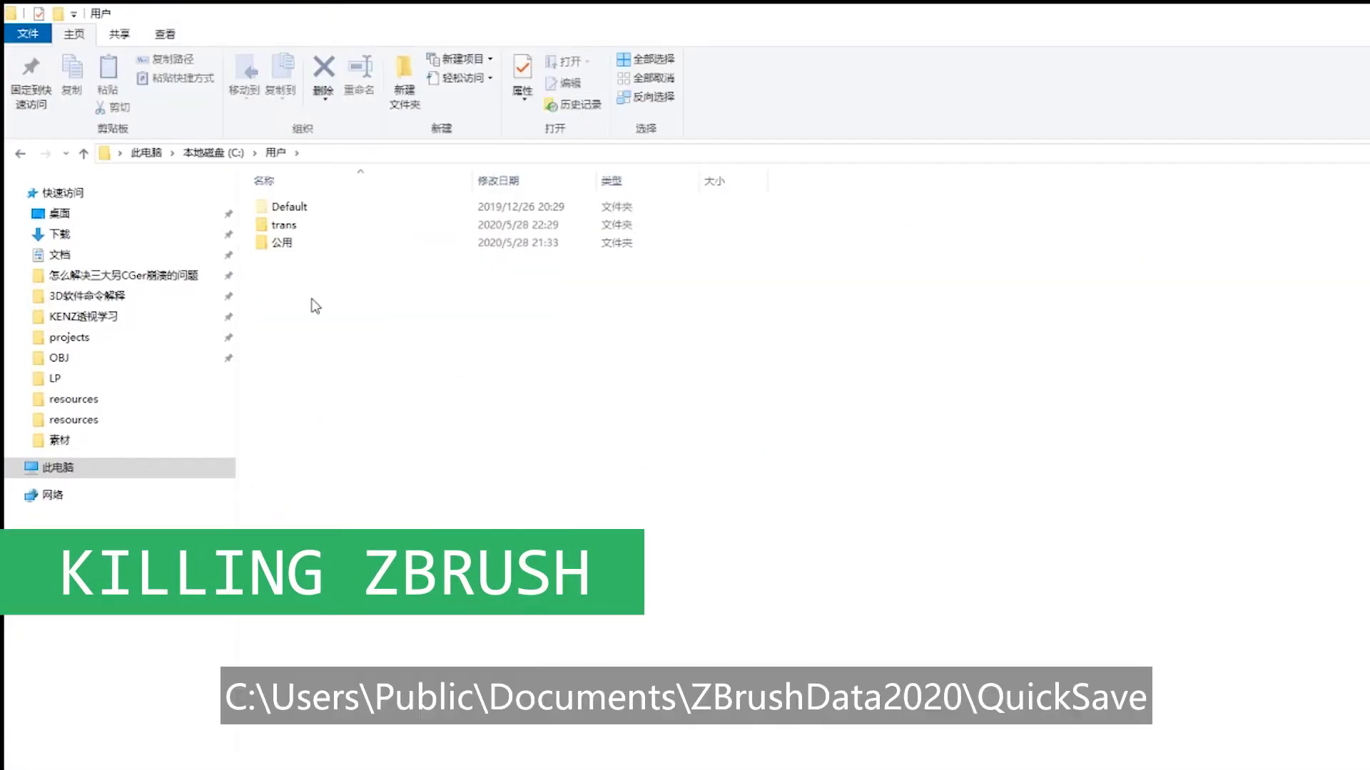
double_click(307, 243)
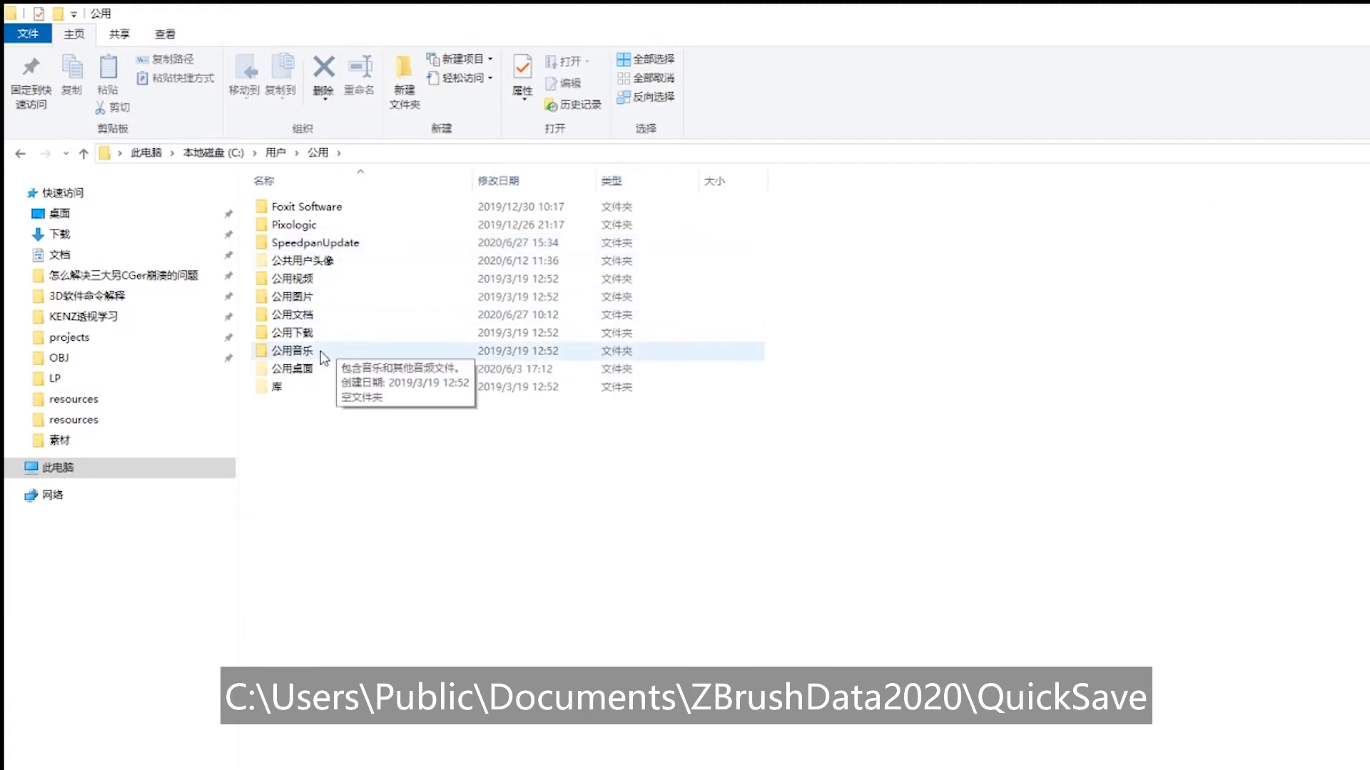
double_click(353, 332)
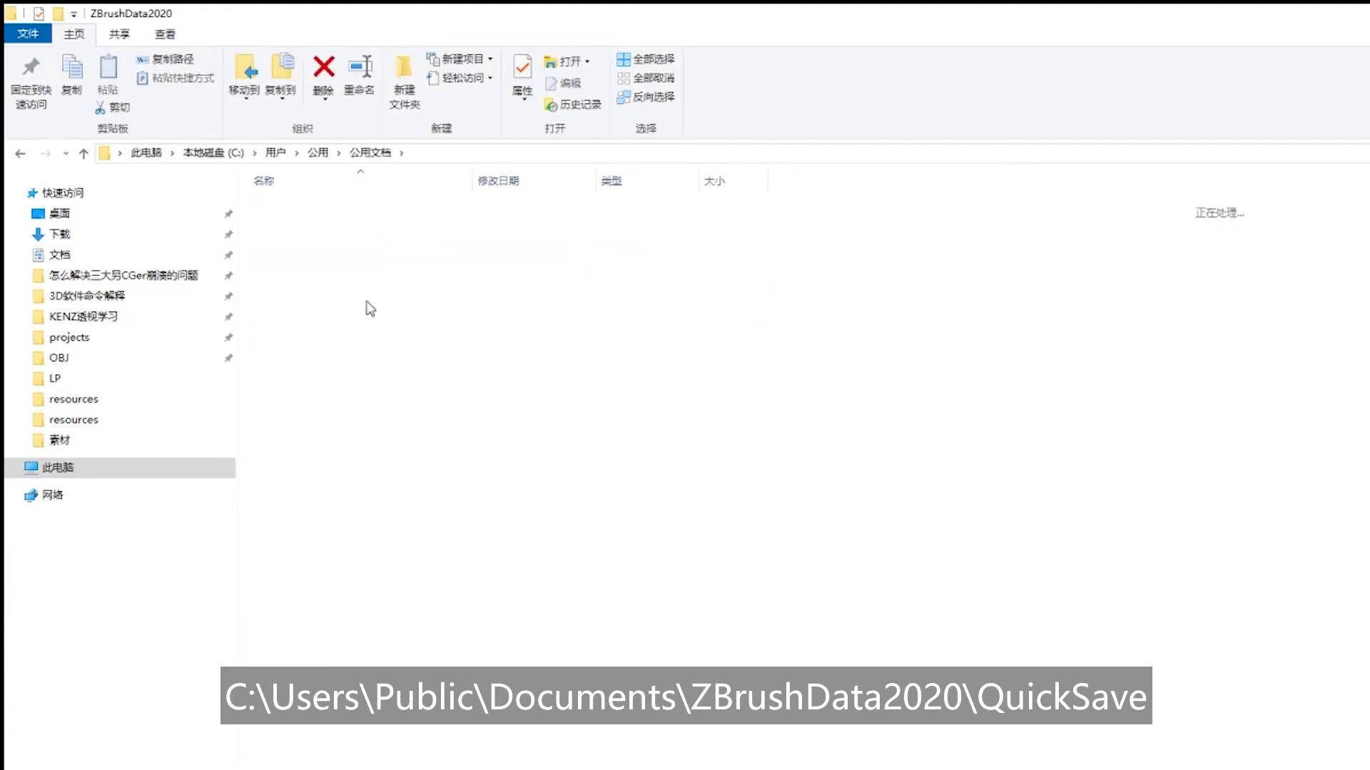
double_click(326, 262)
key("ctrl+a")
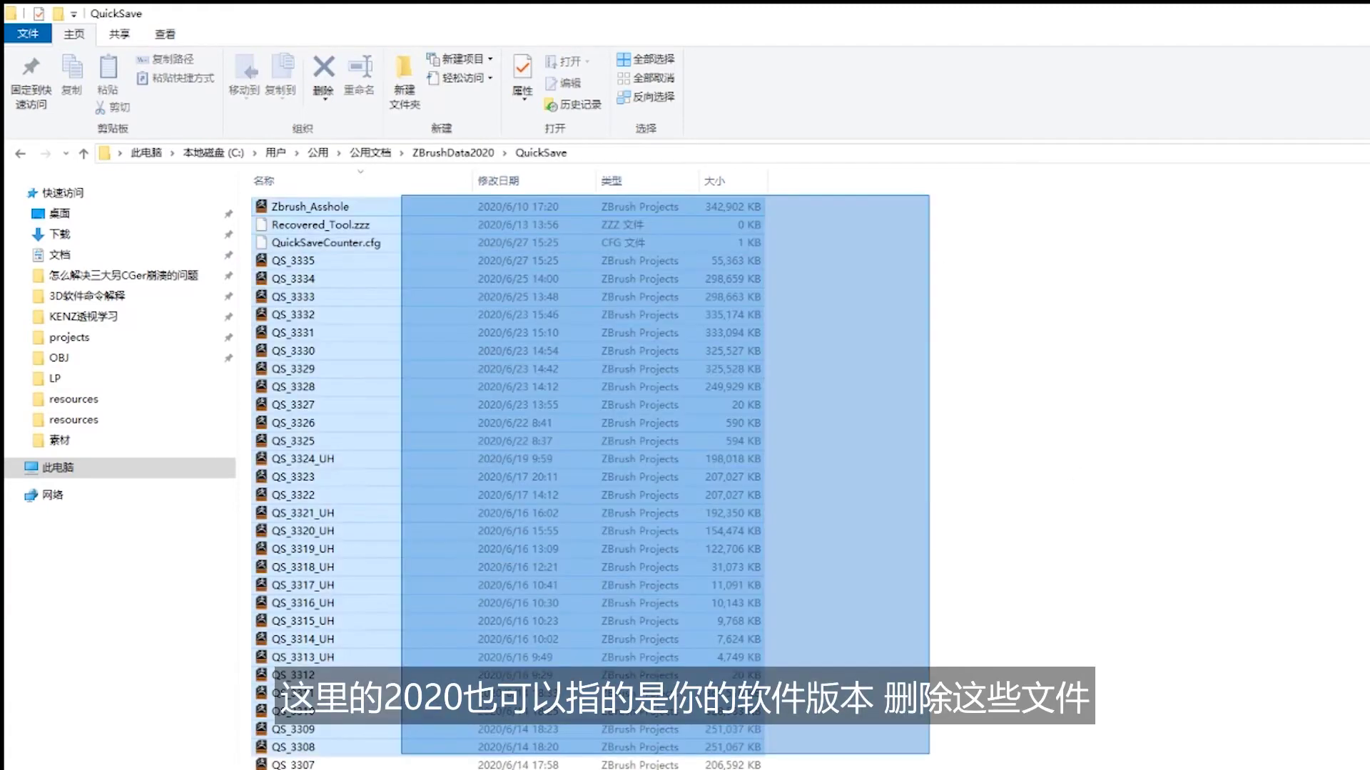
left_click(1199, 536)
key("ctrl+a")
right_click(287, 560)
key("Delete")
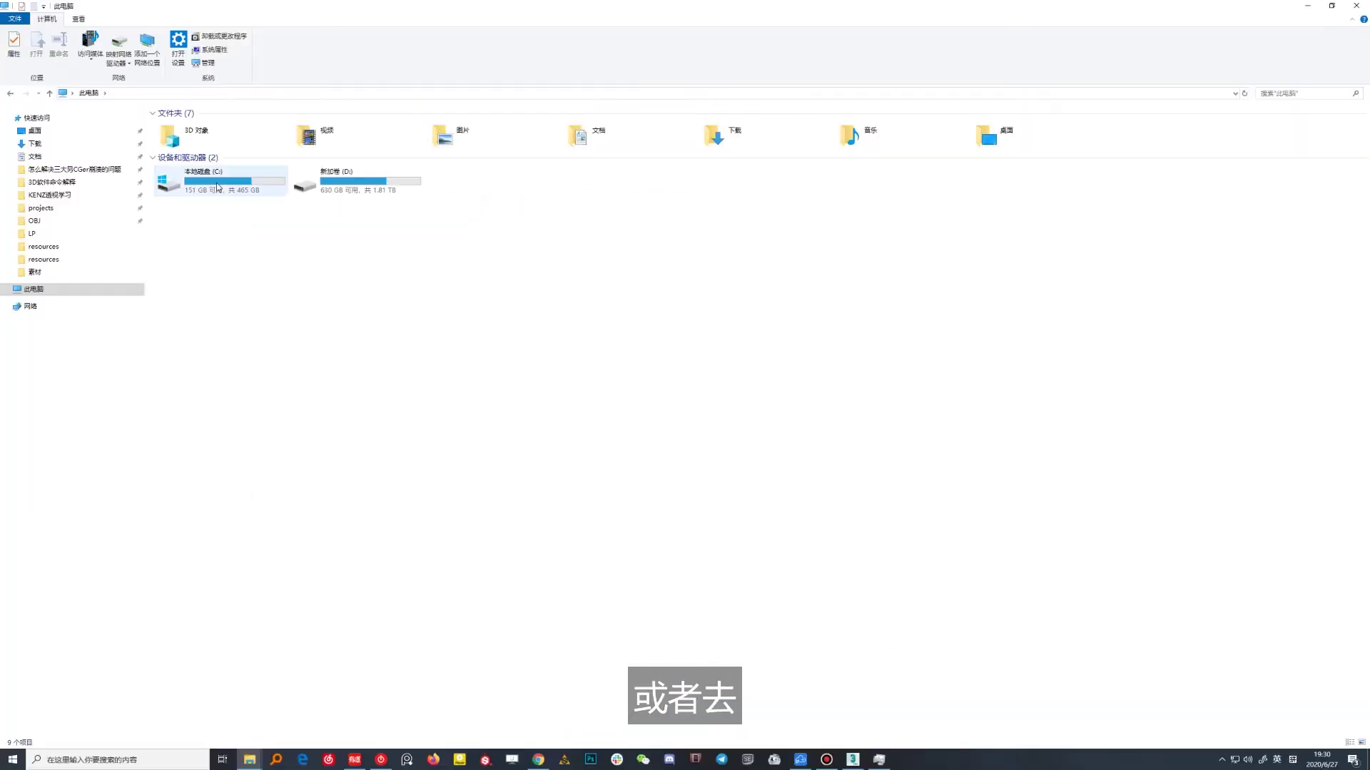
Step: Delete all 14 backup files in Documents\3dsMax\autoback
double_click(186, 184)
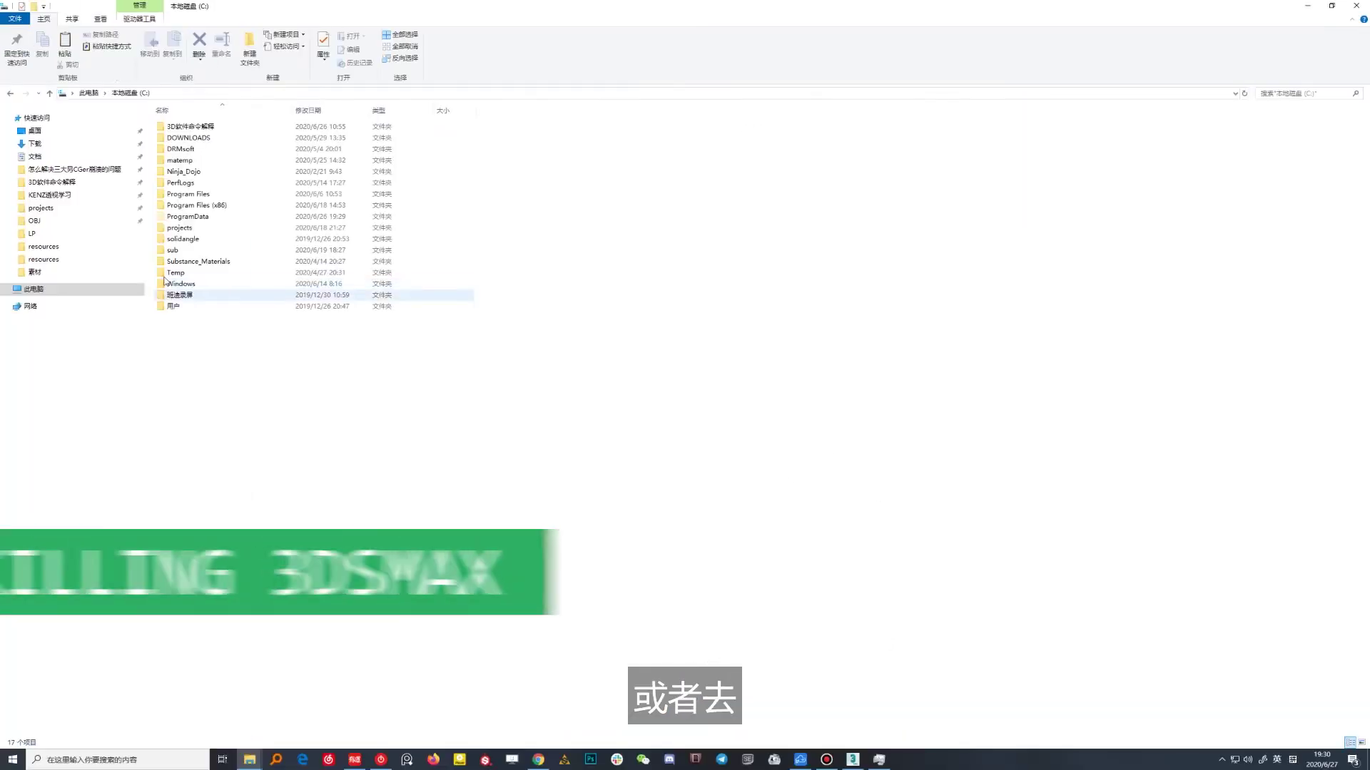
double_click(171, 306)
double_click(174, 137)
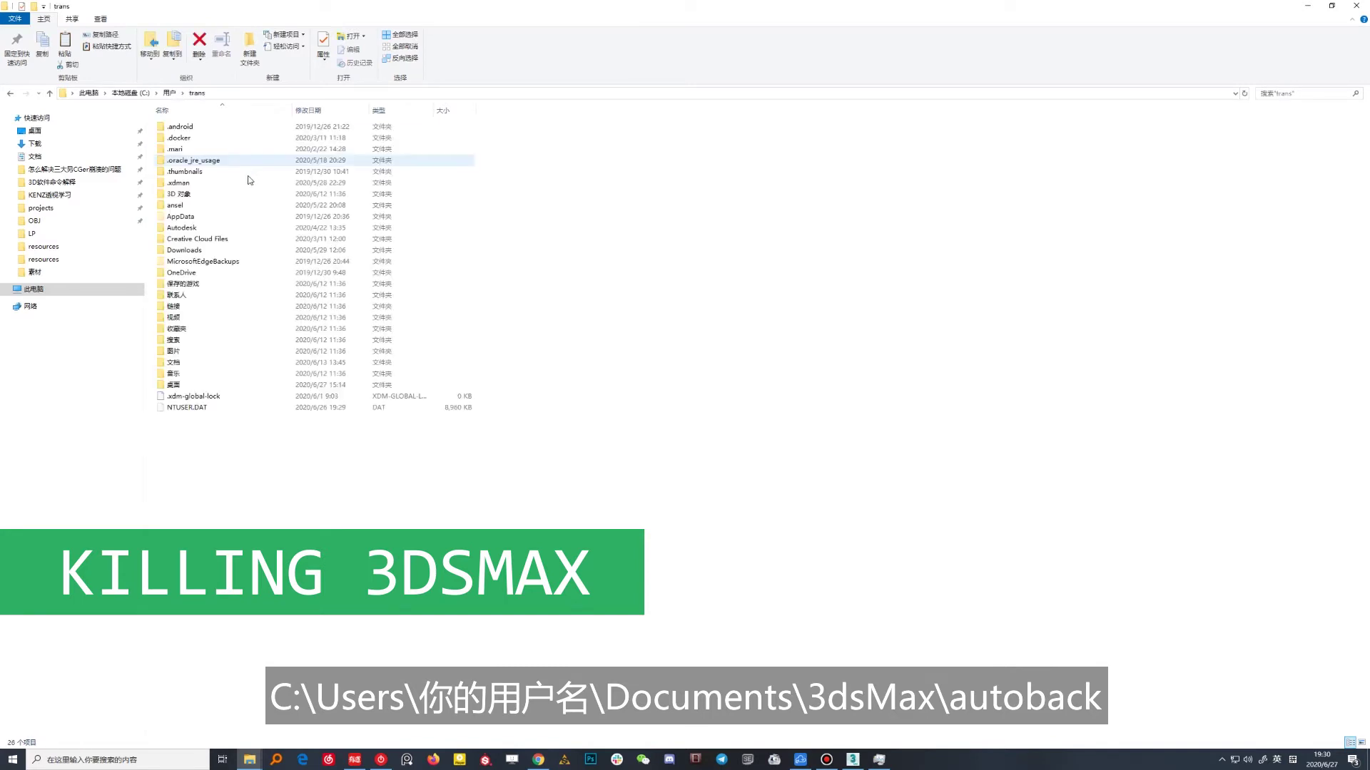
double_click(195, 361)
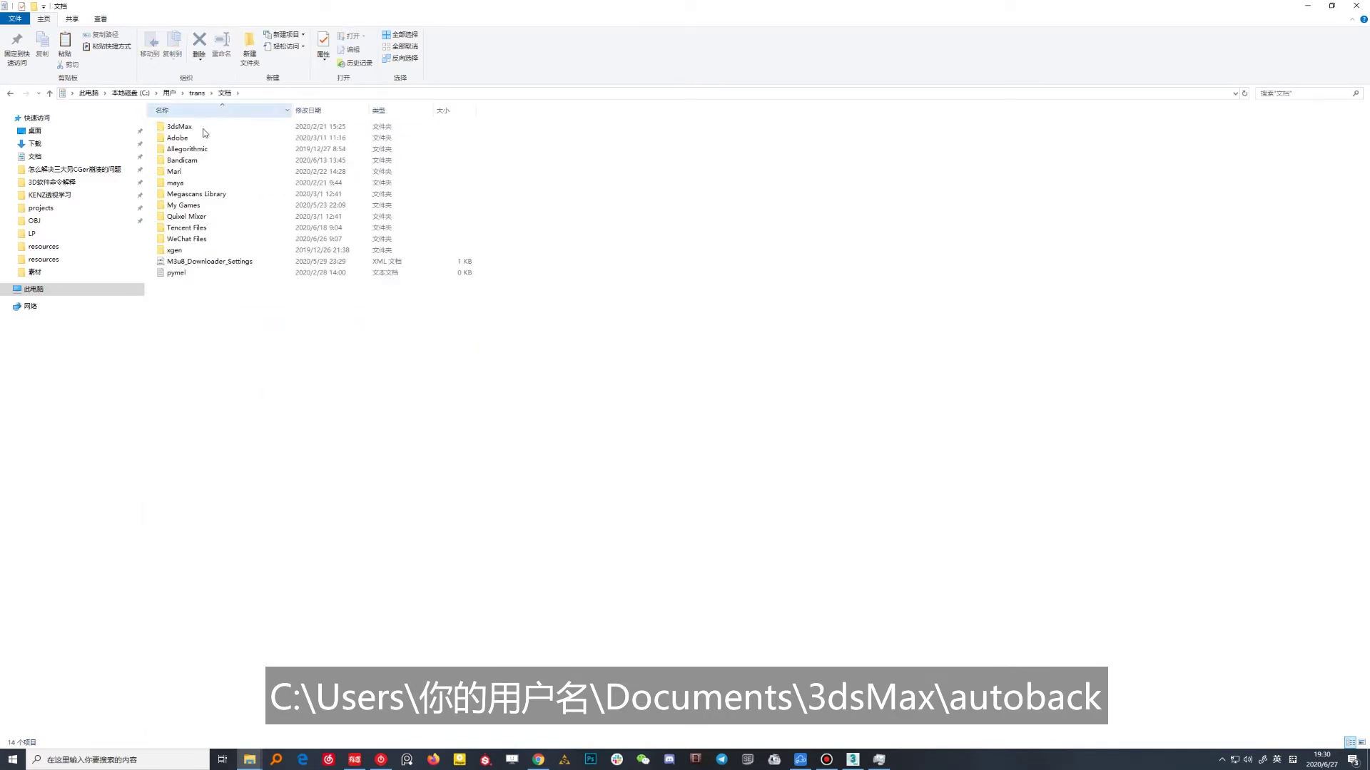
double_click(205, 138)
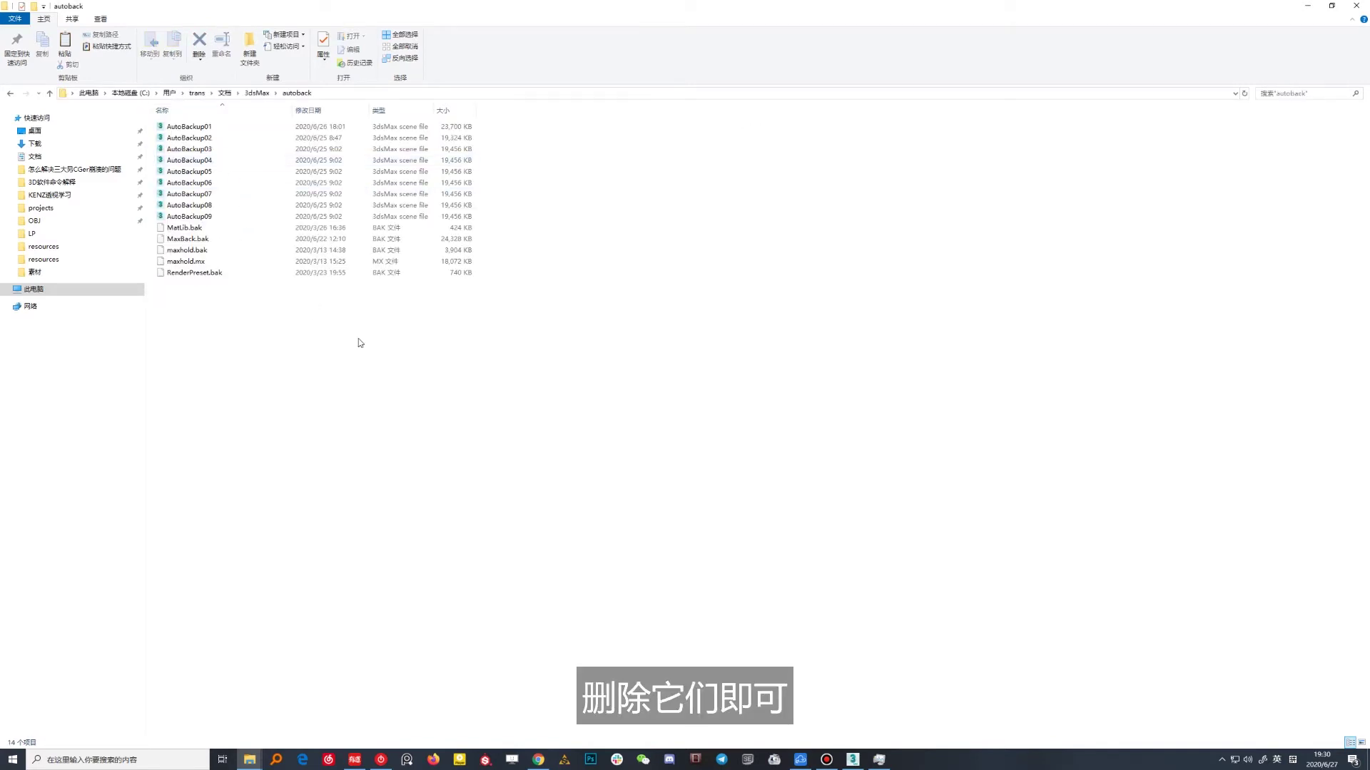
left_click_drag(563, 394, 295, 171)
right_click(296, 171)
left_click(224, 314)
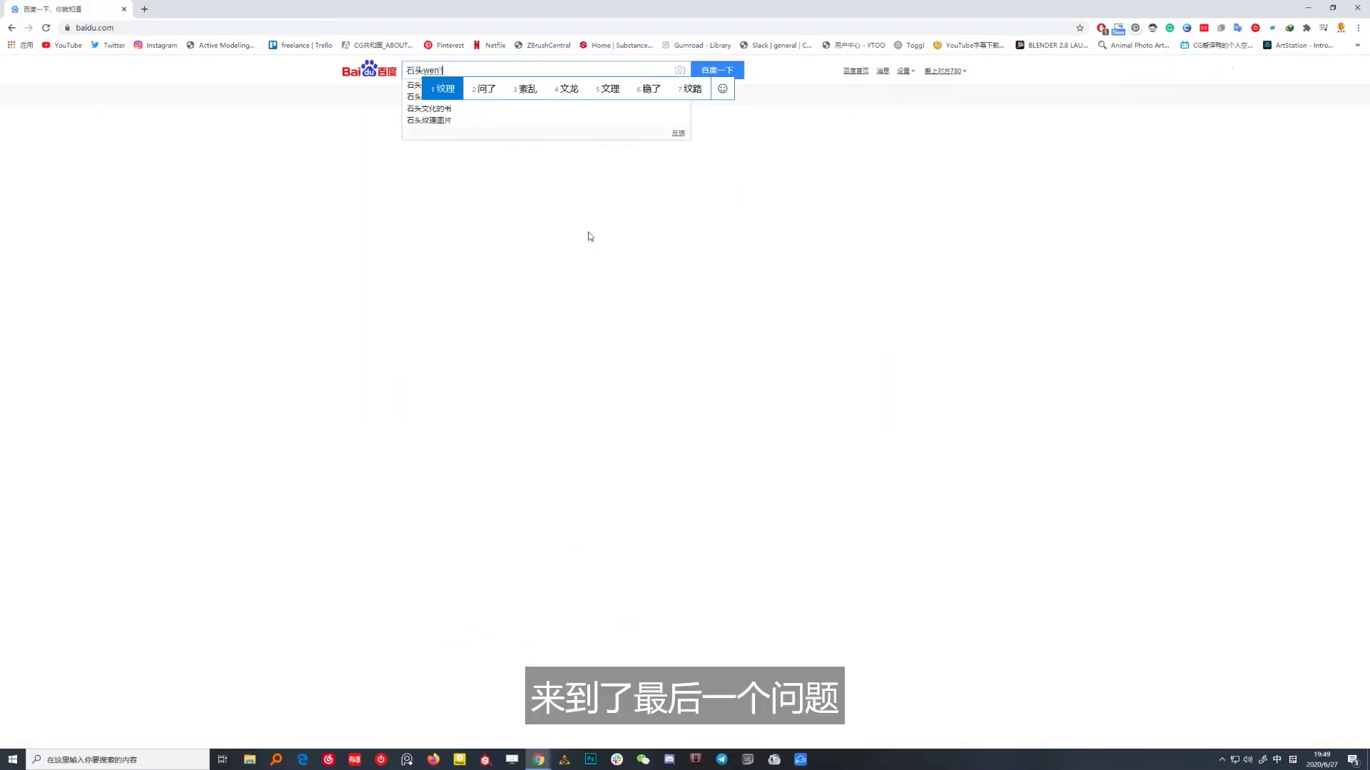
Step: Search Baidu Images for stone textures and page through the results in the viewer
key("Return")
left_click(428, 137)
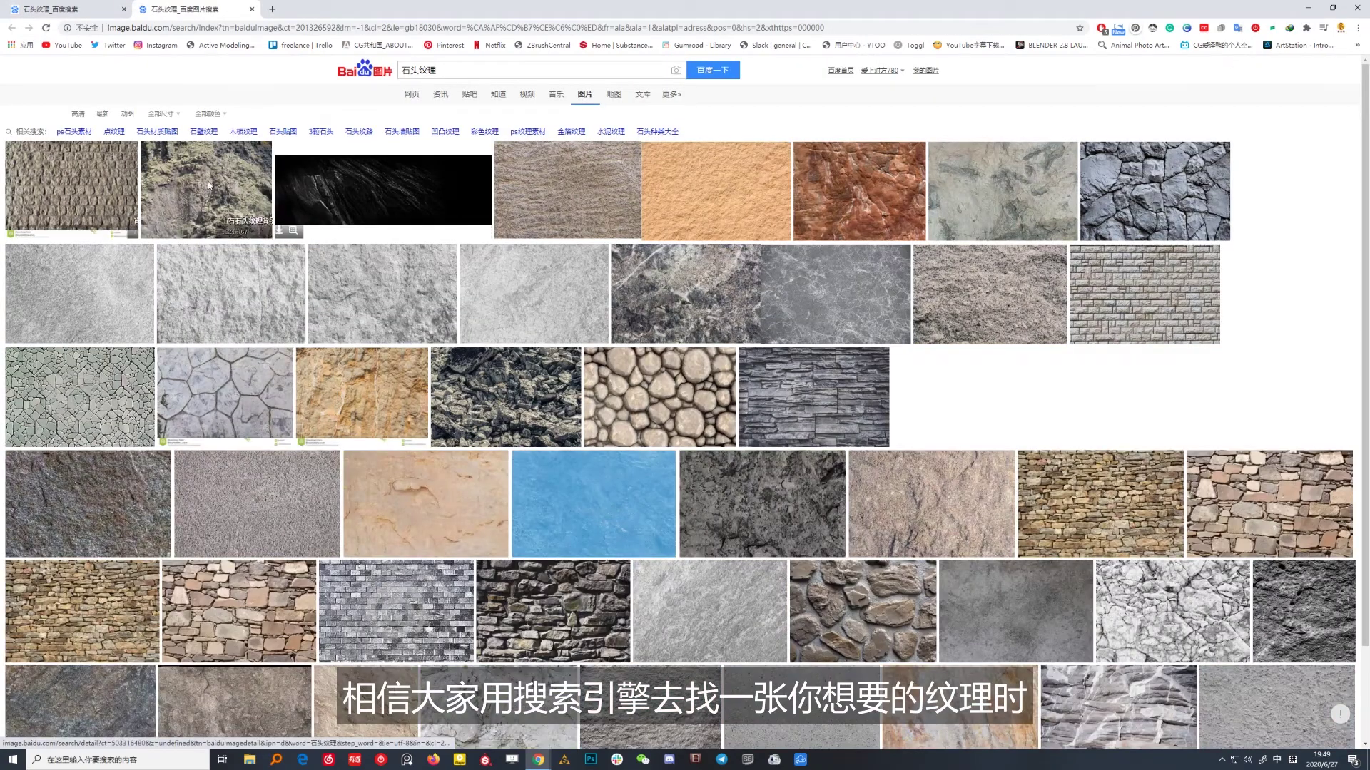
left_click(209, 184)
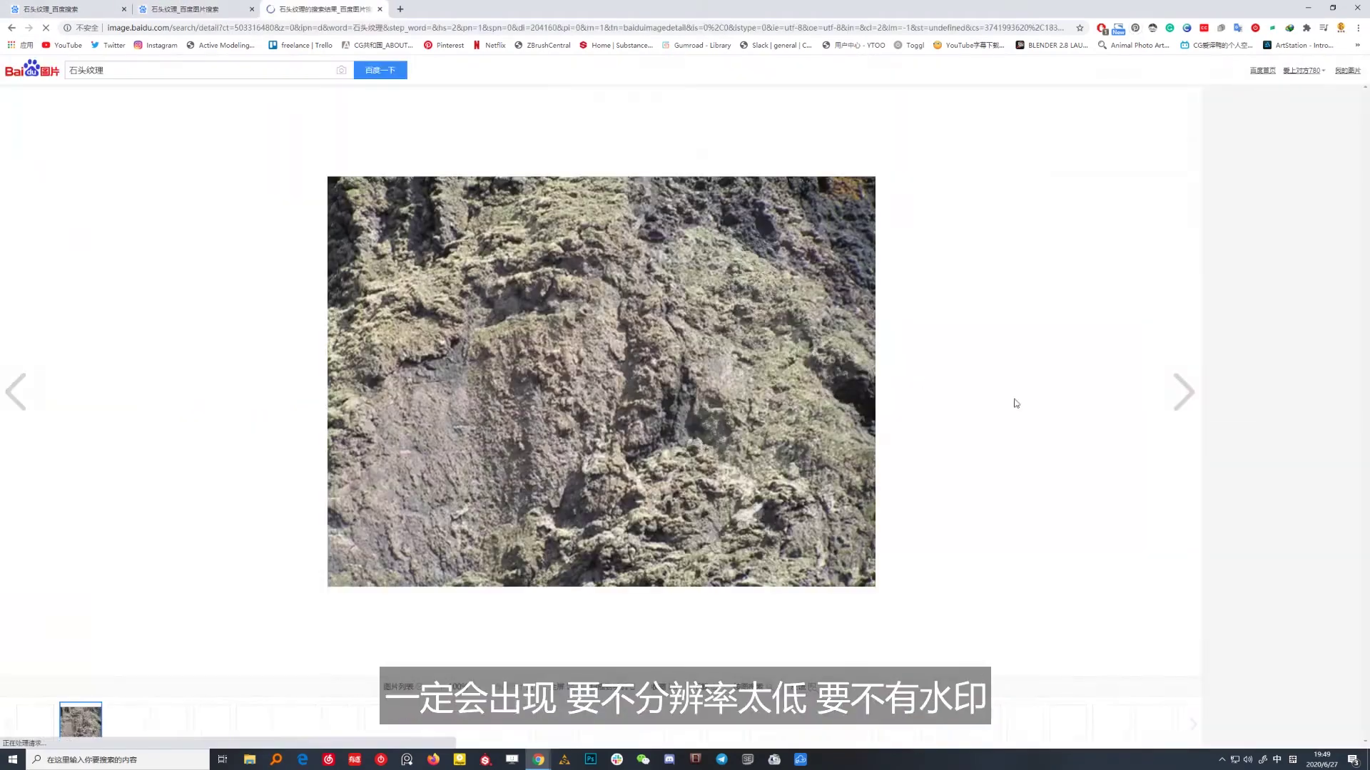
left_click(1181, 392)
left_click(1182, 395)
left_click(1184, 396)
left_click(1183, 397)
left_click(1184, 397)
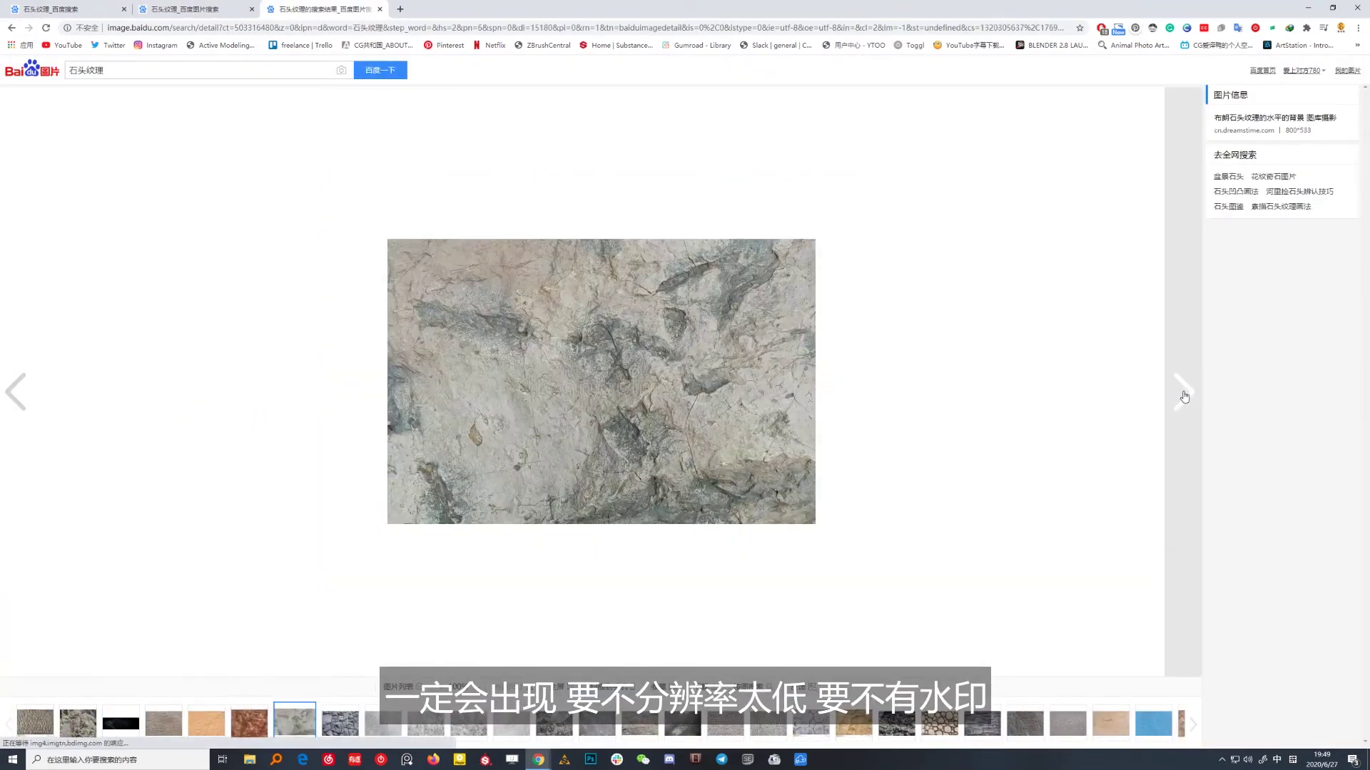
left_click(1183, 397)
left_click(1183, 397)
left_click(1184, 396)
left_click(1184, 397)
left_click(1184, 396)
left_click(1183, 397)
left_click(1183, 397)
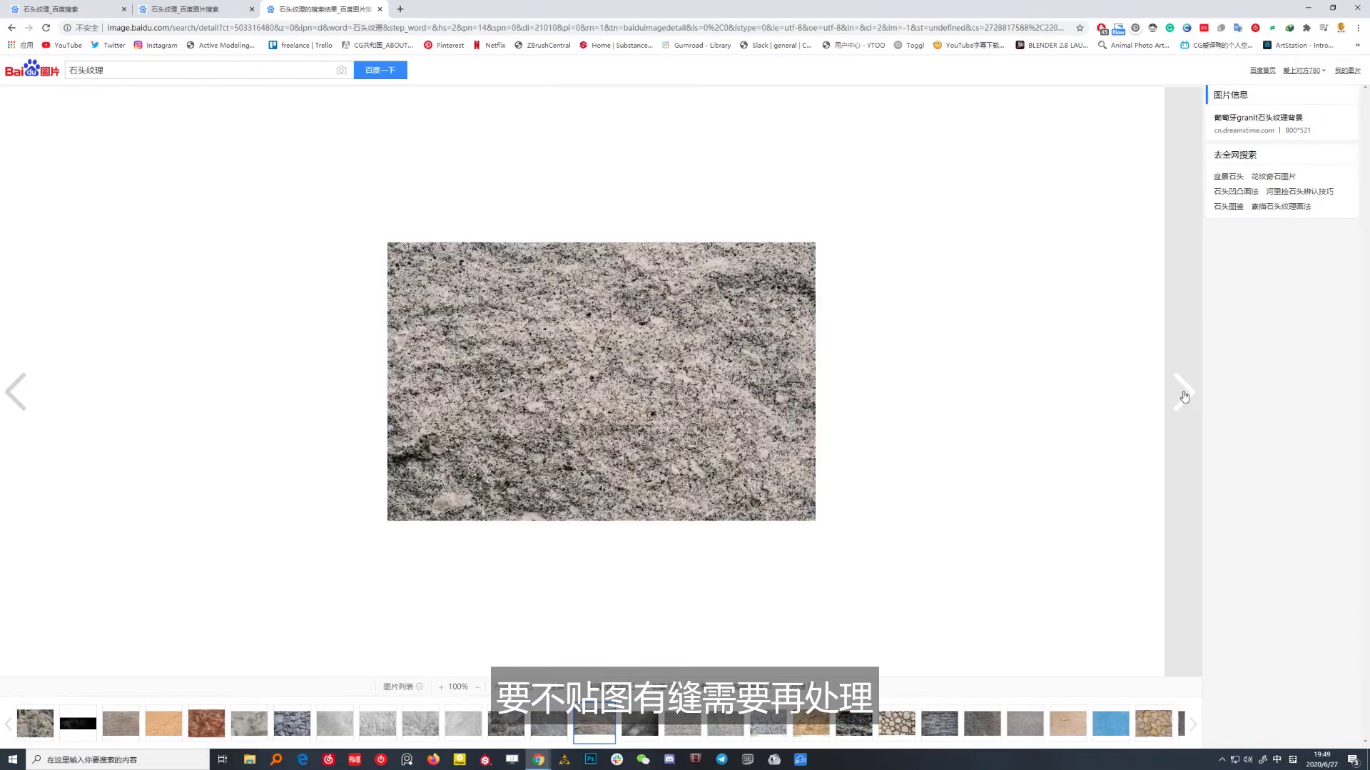
Step: Close the viewer and search for wood textures with 'mutou weili' (木头纹理)
key("ctrl+w")
triple_click(464, 70)
type("mutou weili")
key("Return")
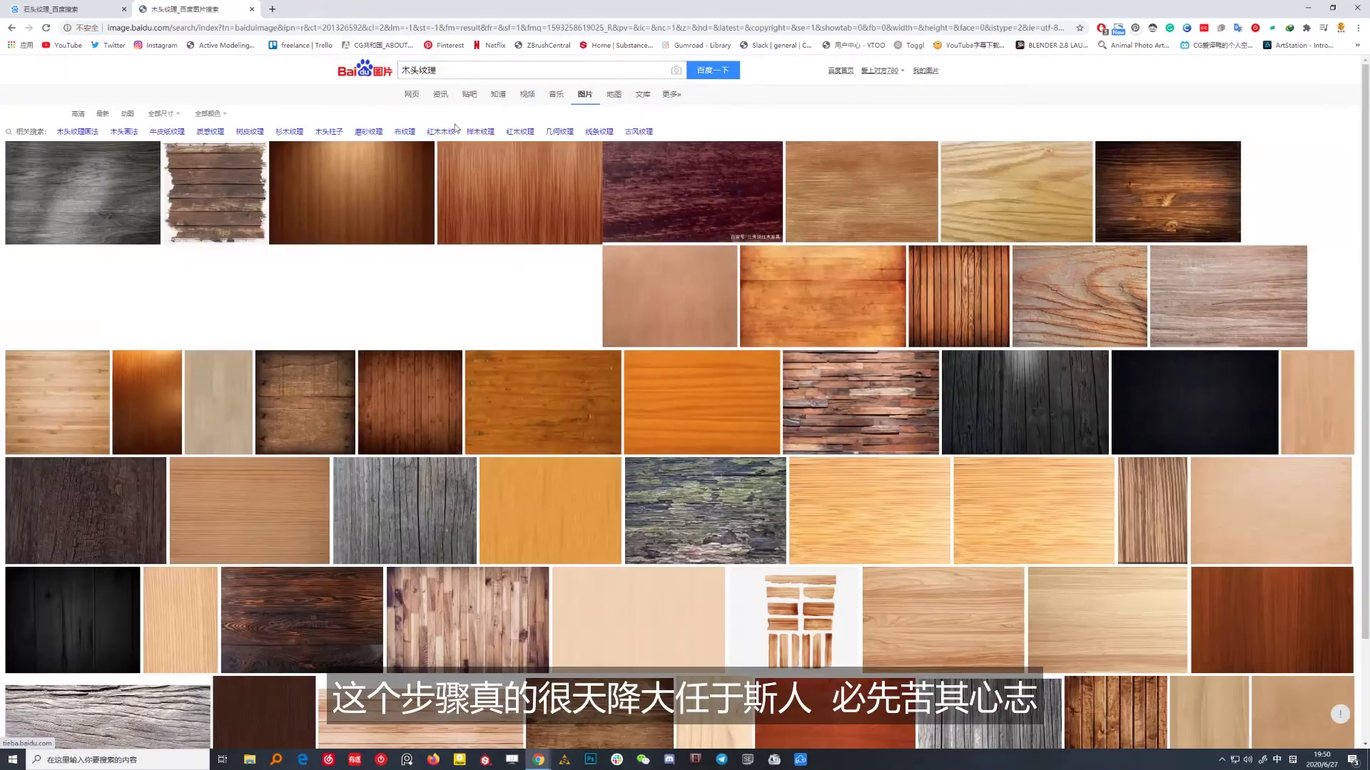
Step: Open the dark red wood image and page forward to the darker wood textures
left_click(689, 191)
left_click(1176, 399)
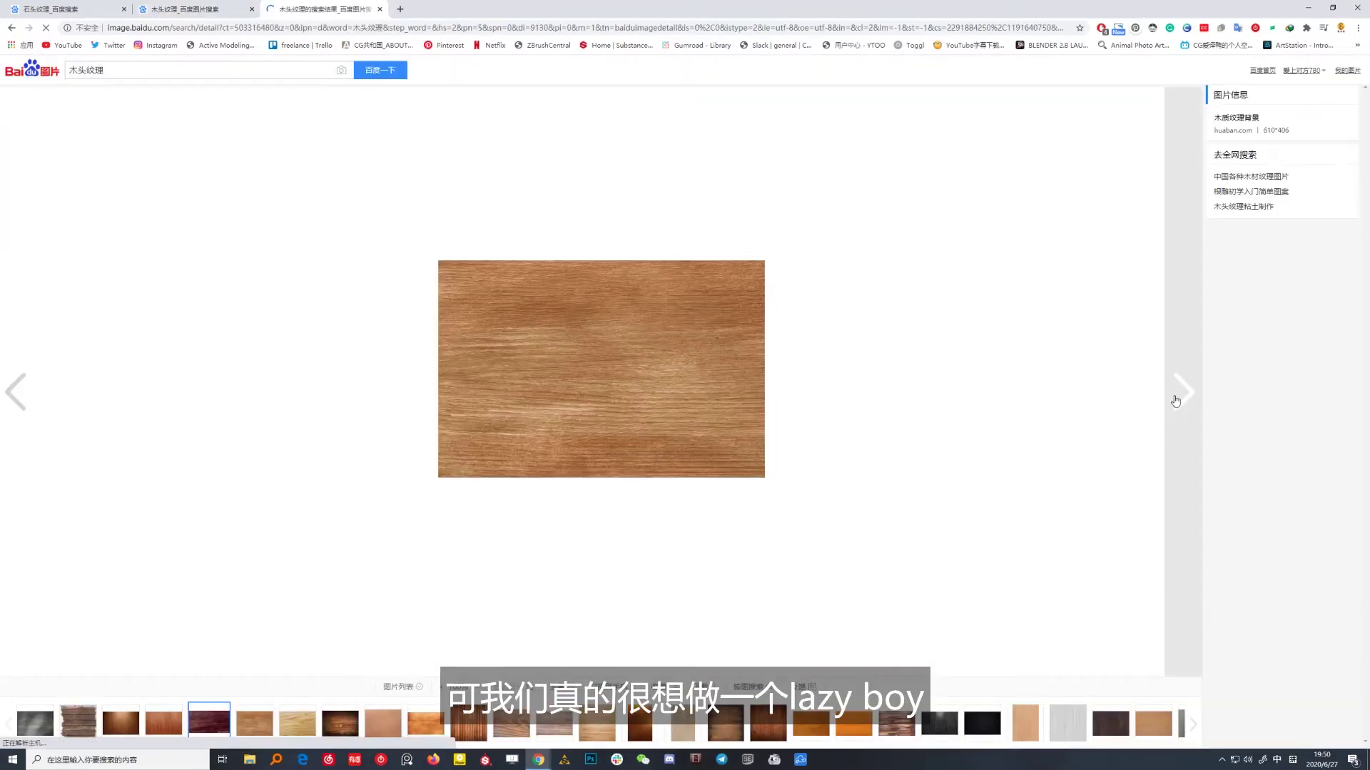
left_click(1176, 400)
double_click(1176, 399)
double_click(1176, 400)
double_click(1176, 399)
double_click(1176, 399)
double_click(1176, 399)
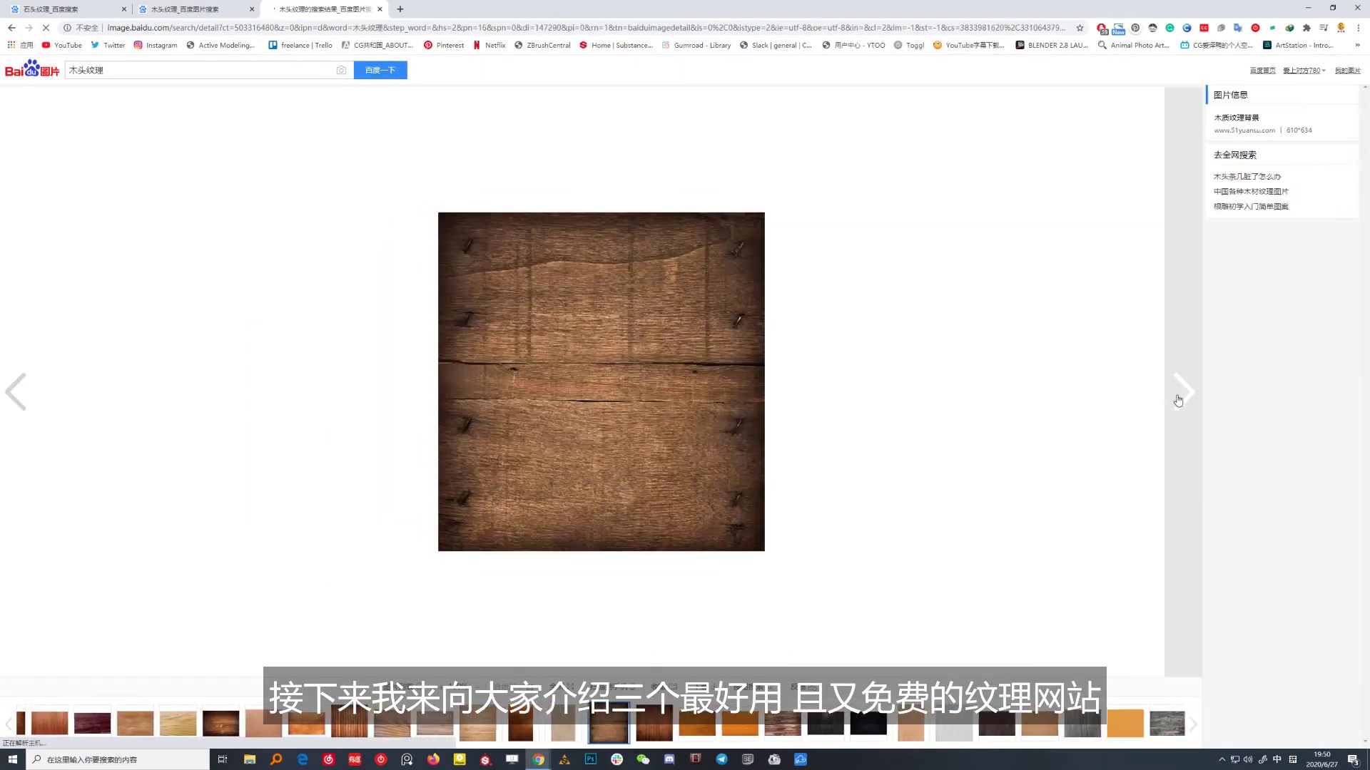
double_click(1176, 399)
double_click(1177, 401)
double_click(1177, 400)
double_click(1177, 401)
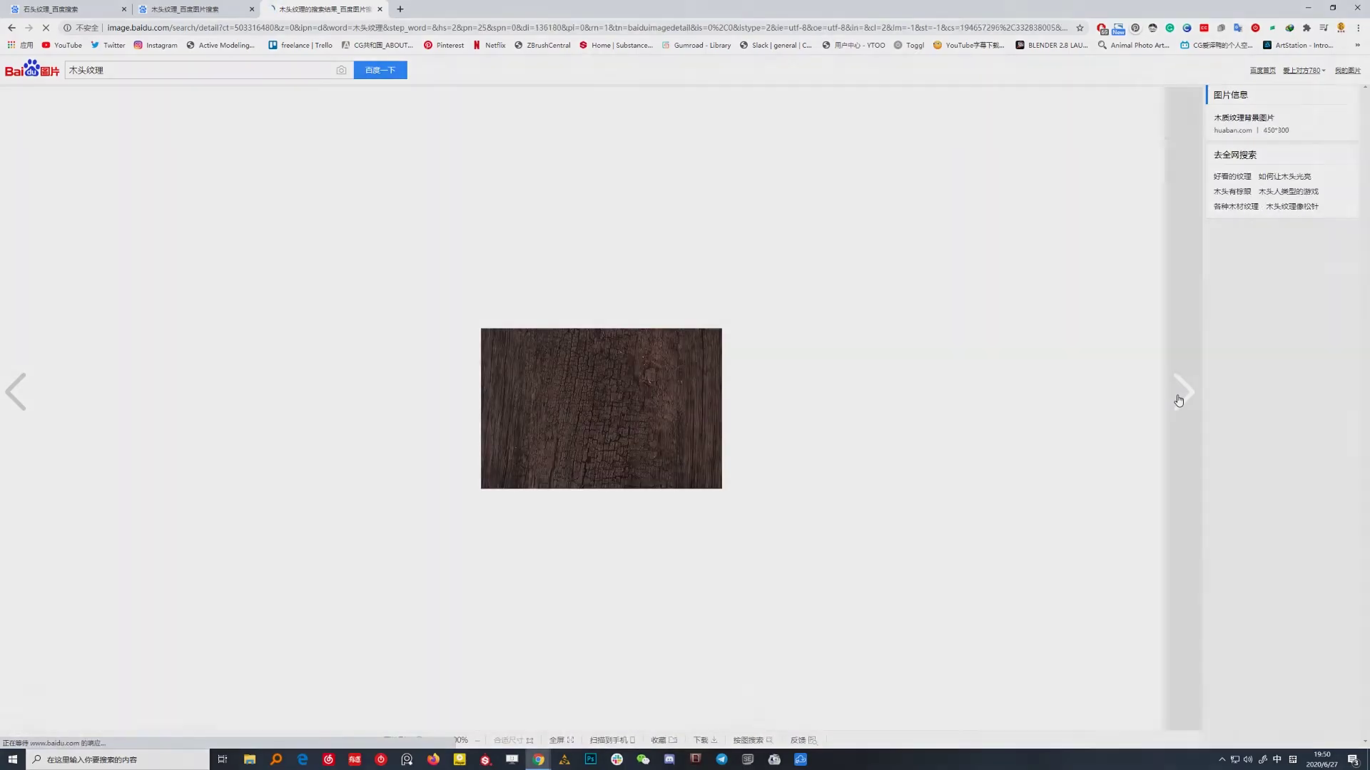
double_click(1178, 400)
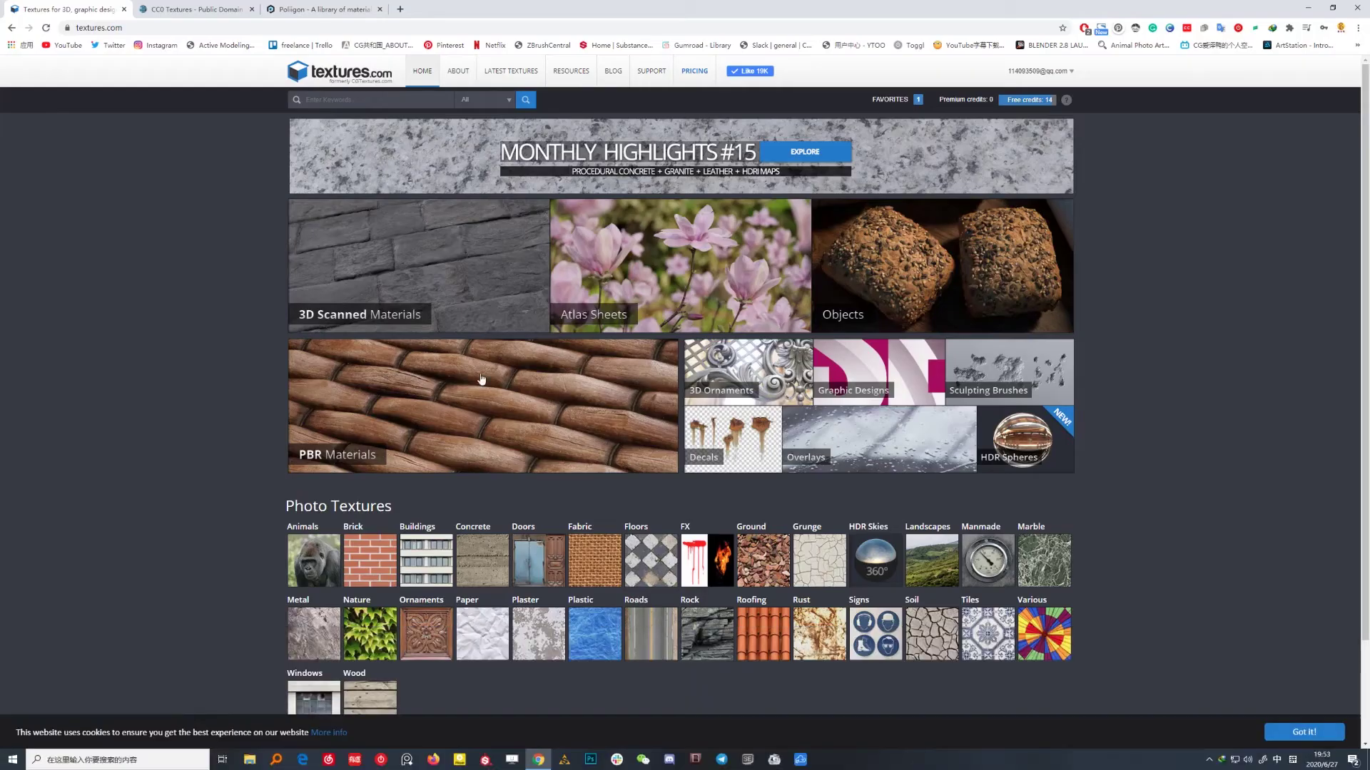
Step: Open Textures.com's PBR Materials collection and scroll down to the Concrete materials
scroll(667, 353, "down", 2)
scroll(519, 385, "up", 2)
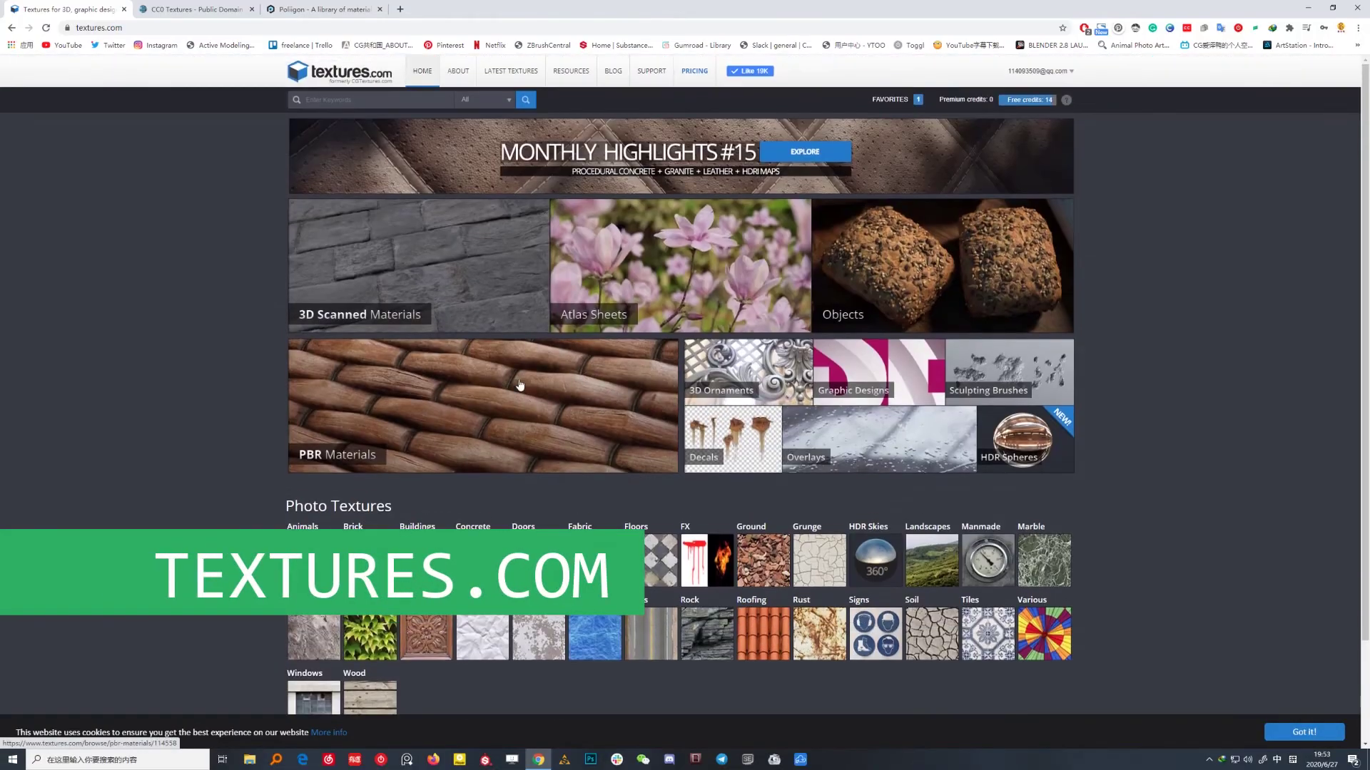
left_click(487, 385)
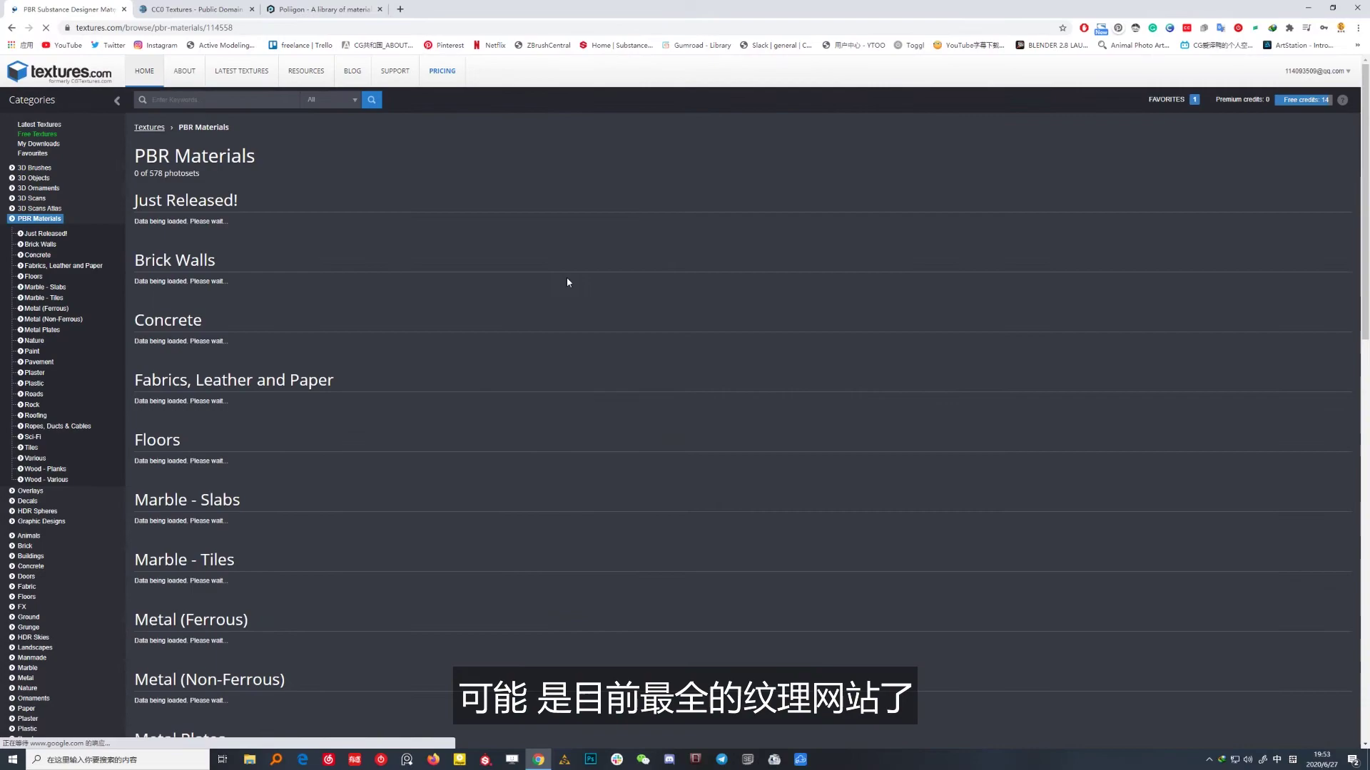
scroll(630, 306, "down", 1)
scroll(631, 292, "down", 10)
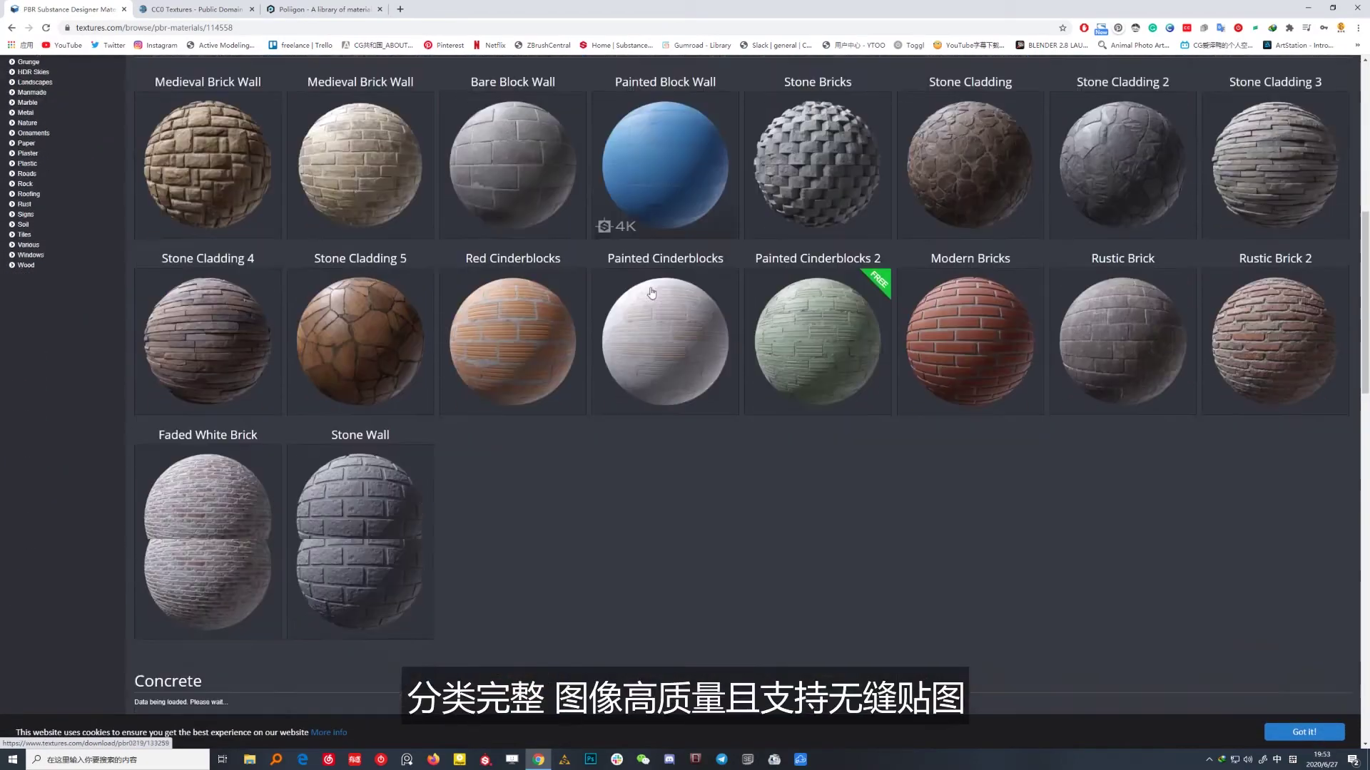
scroll(492, 324, "down", 4)
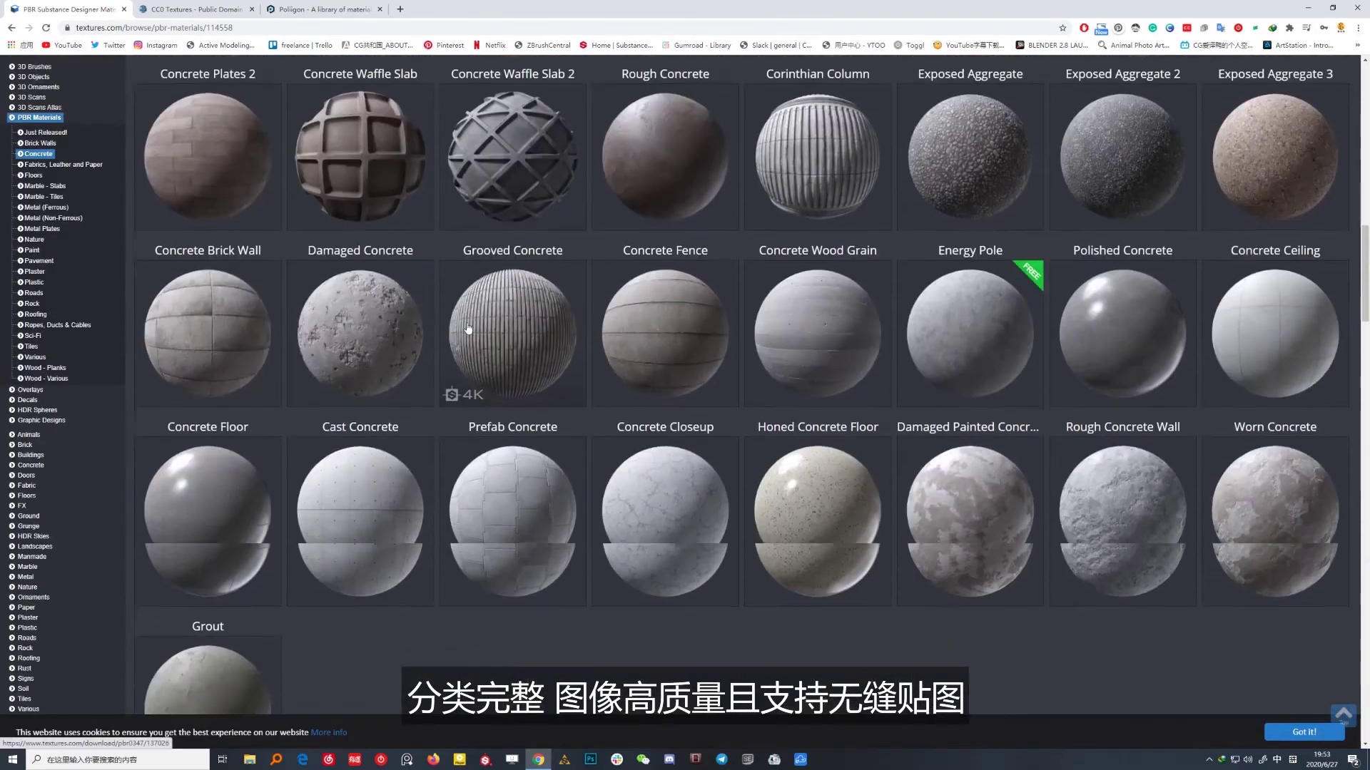
Step: Open Damaged Concrete Wall and download its free albedo map
left_click(369, 244)
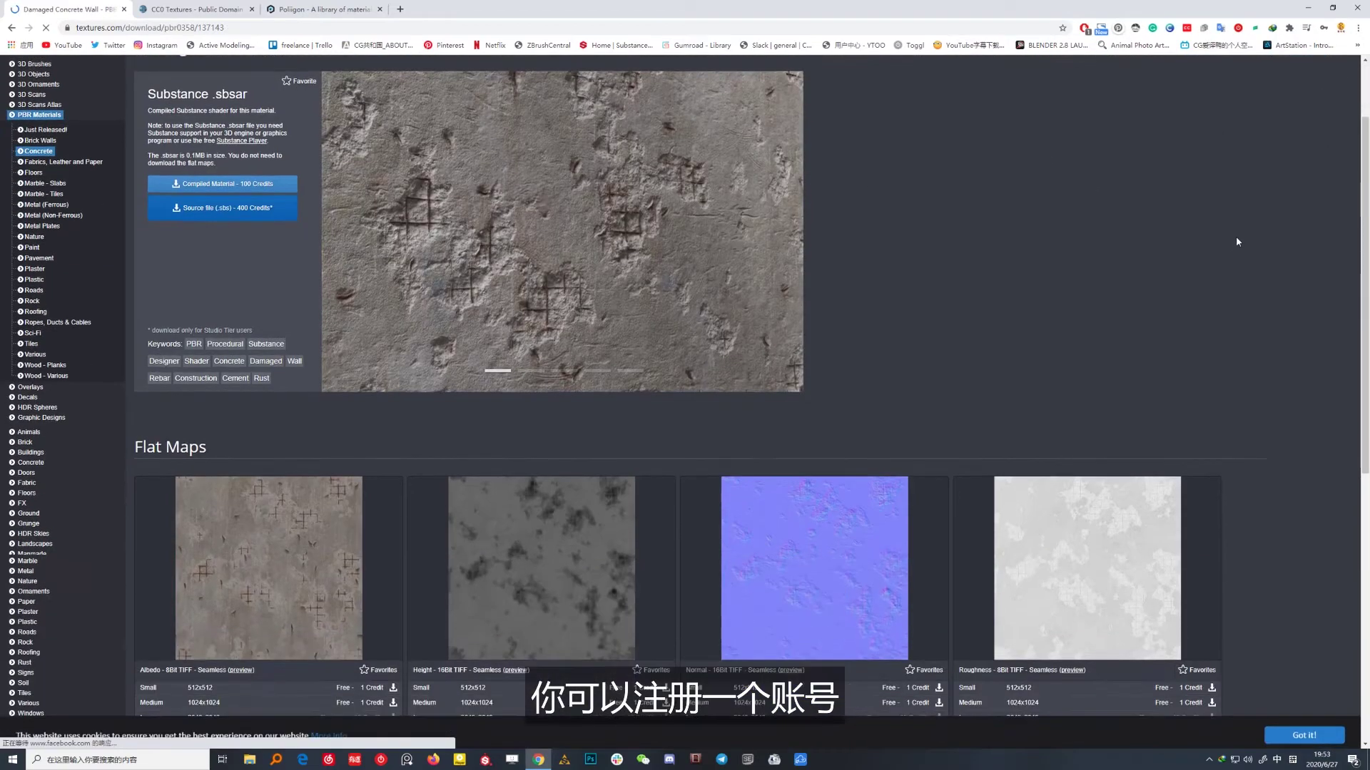
scroll(361, 412, "down", 4)
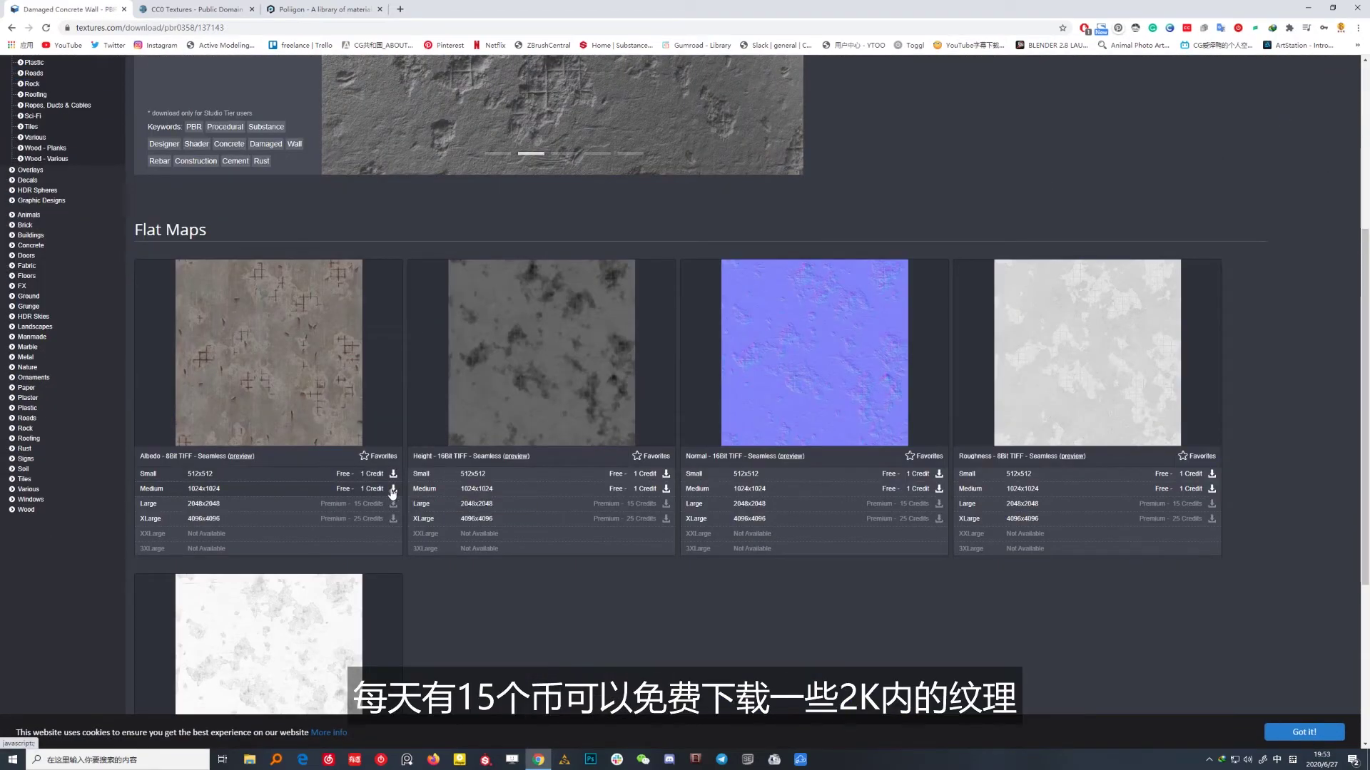
left_click(939, 489)
Step: Go to the Fine Wood texture collection
scroll(184, 183, "up", 5)
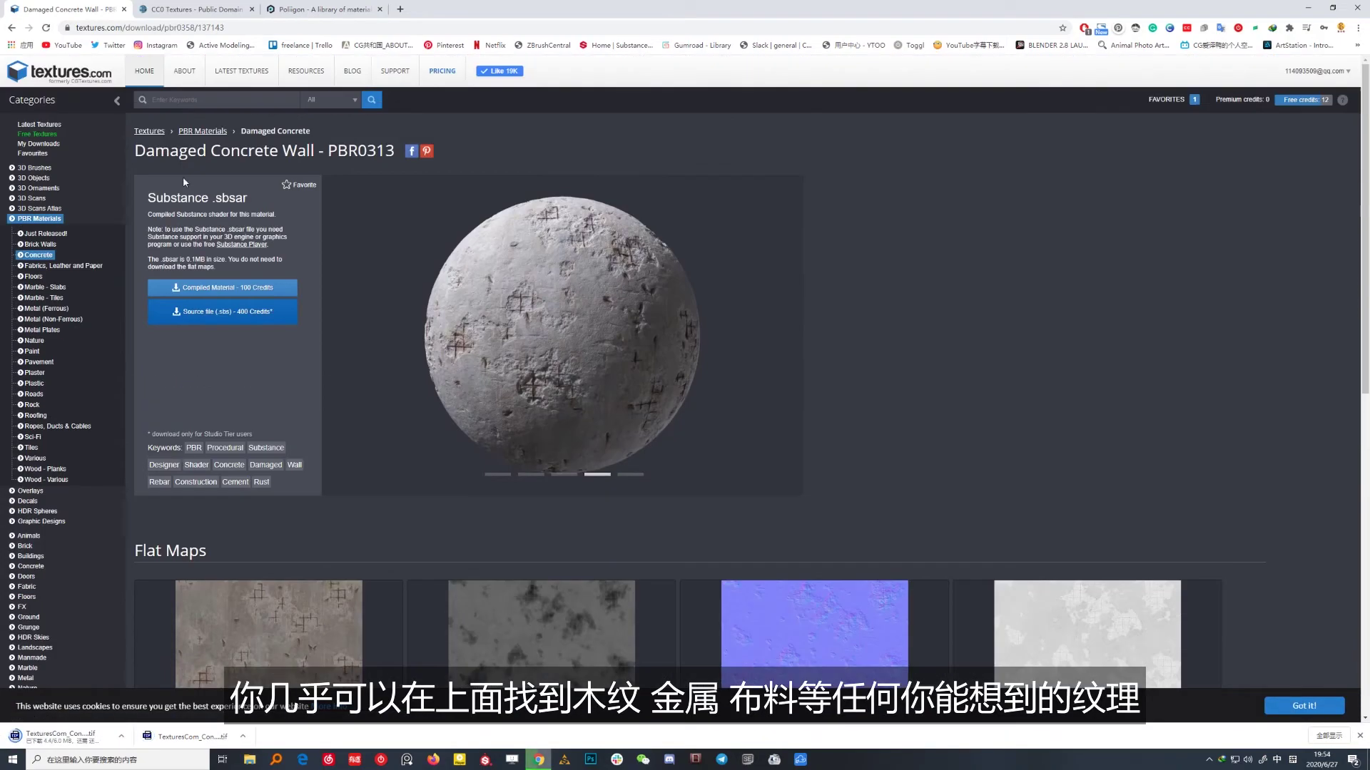
scroll(800, 560, "down", 2)
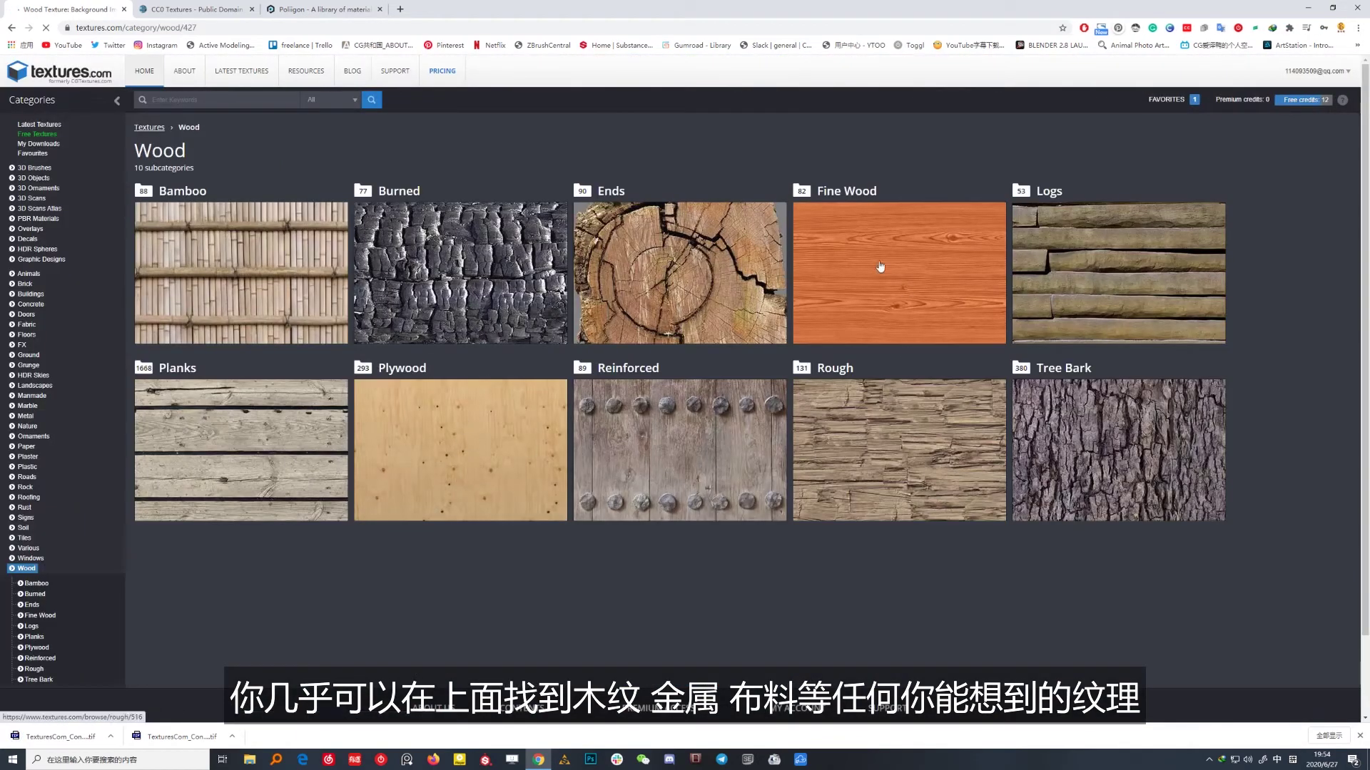
left_click(877, 266)
scroll(500, 296, "down", 6)
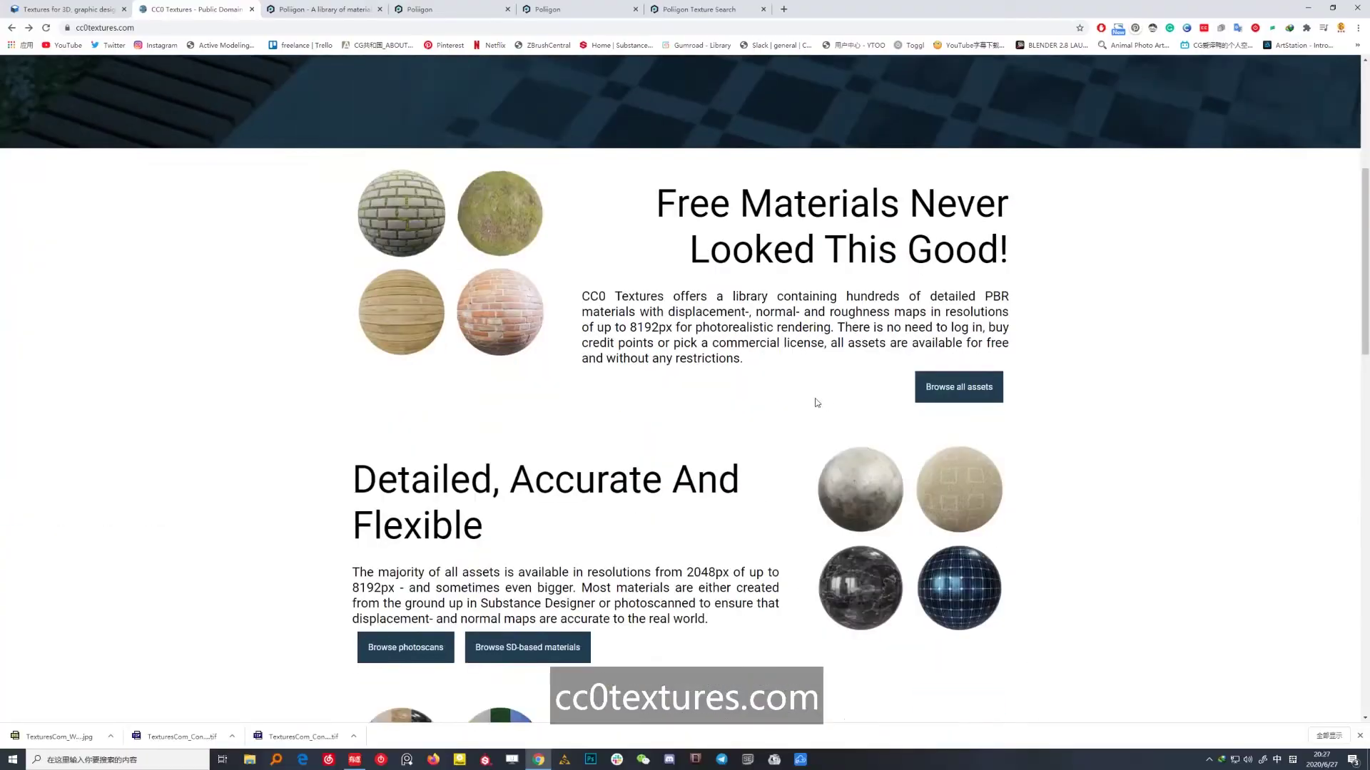
Step: Browse all CC0 Textures assets and open the mossy Paving Stones 036 material
scroll(817, 402, "down", 15)
scroll(817, 402, "up", 18)
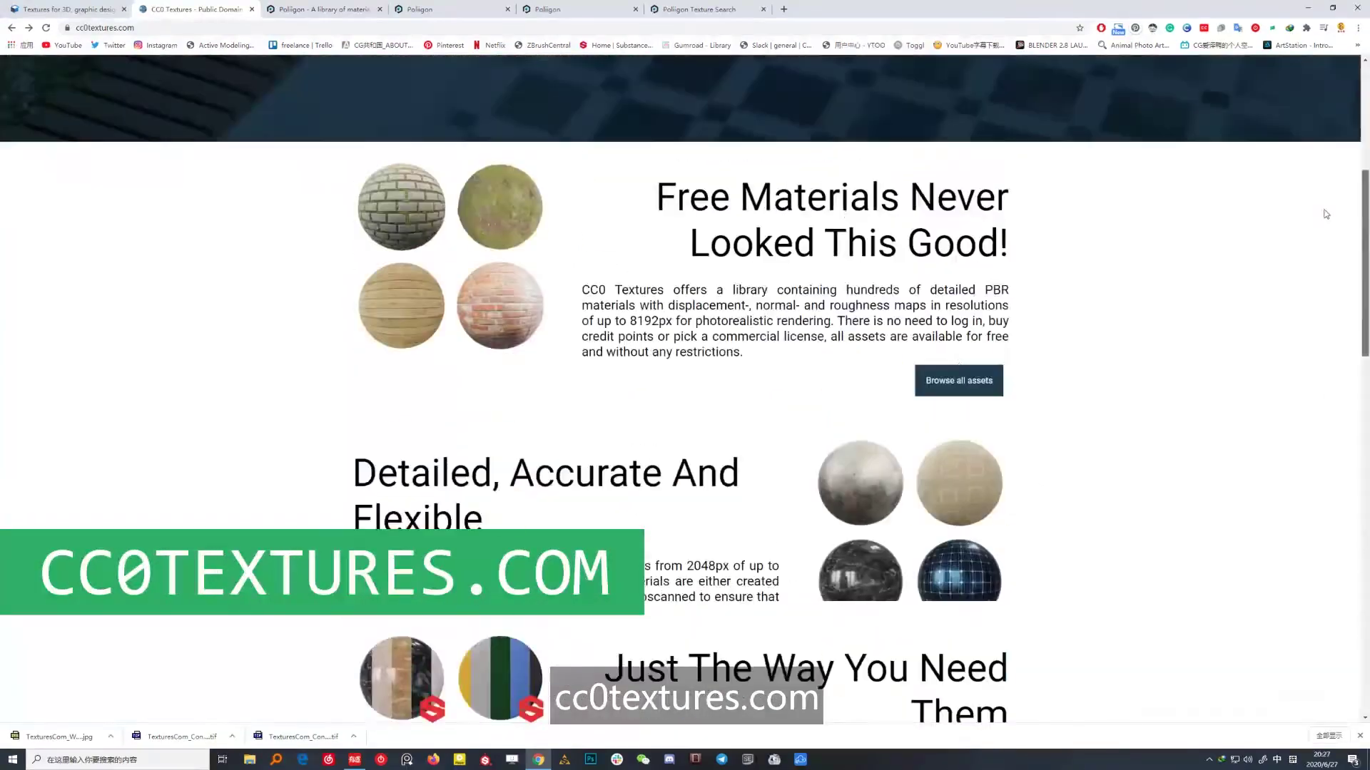
left_click(959, 492)
scroll(602, 297, "down", 20)
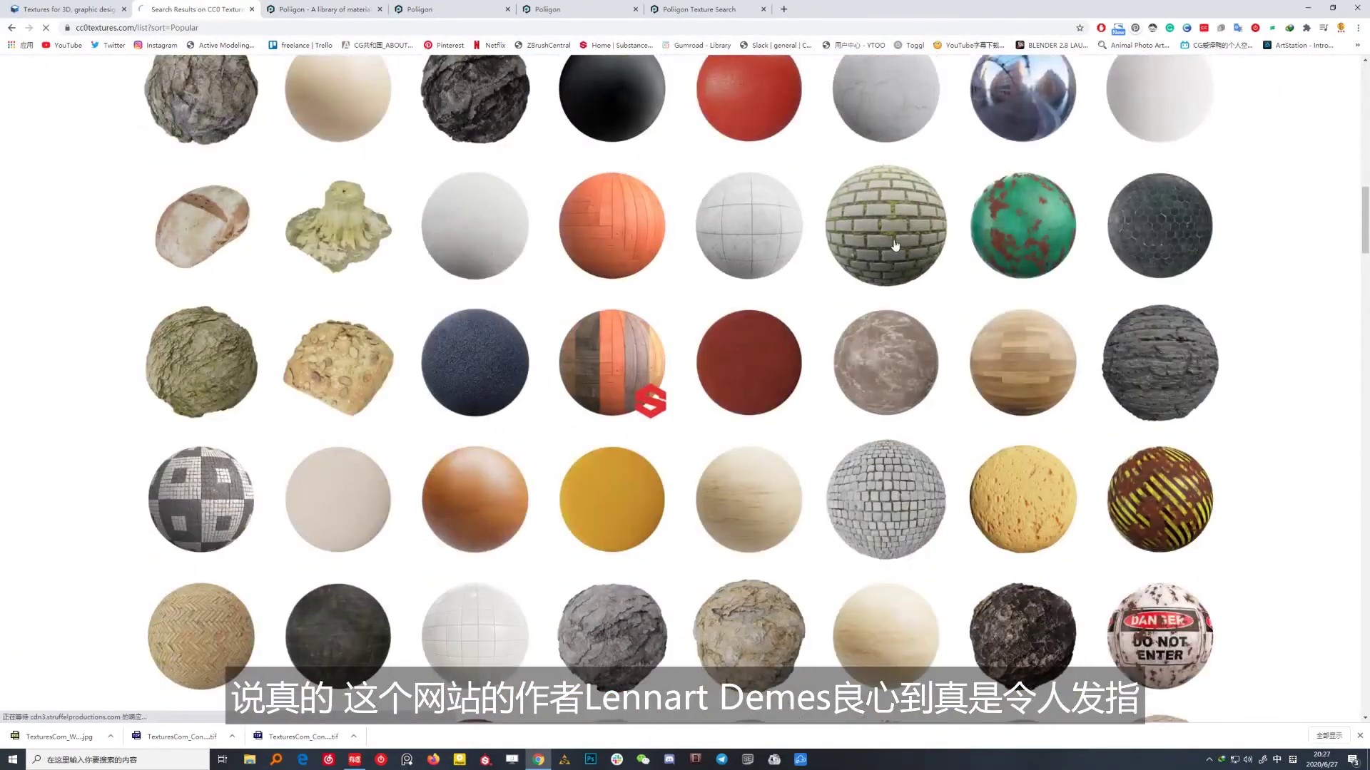
left_click(895, 245)
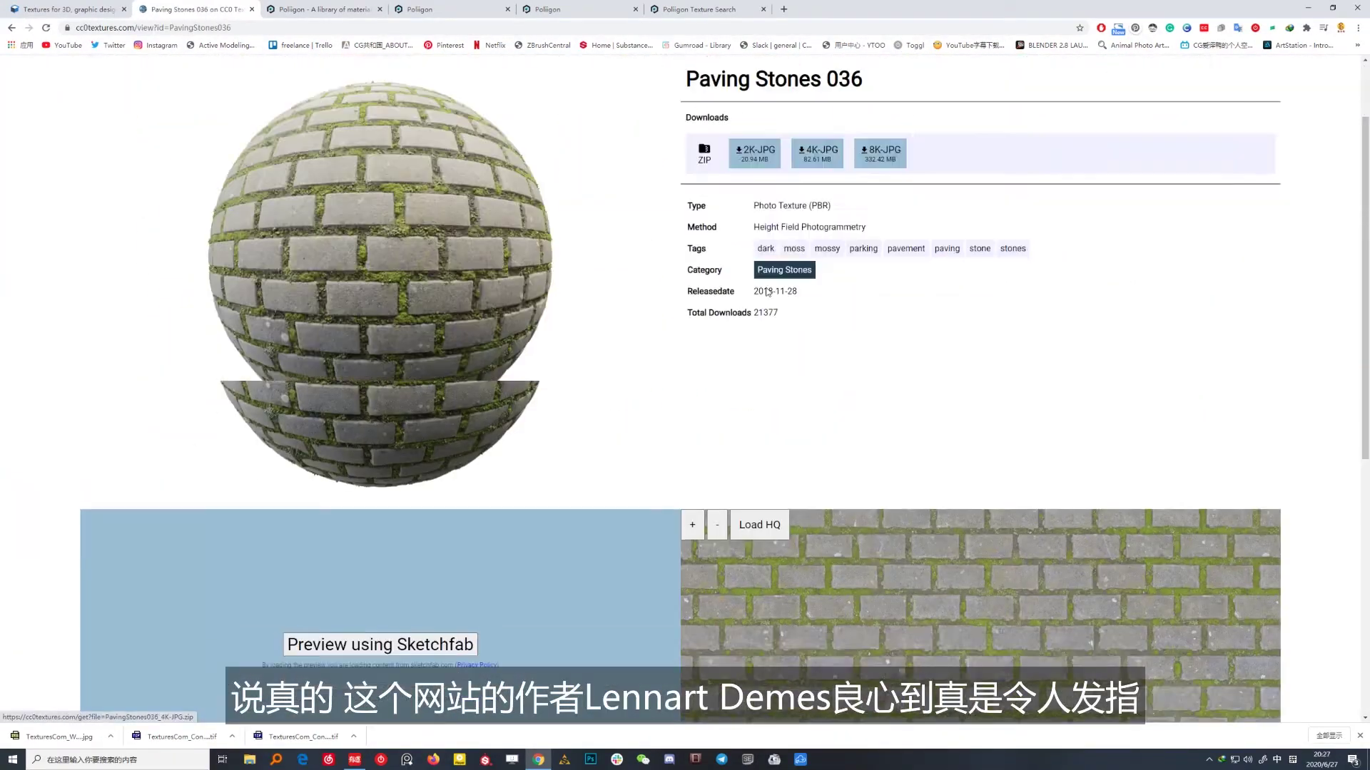
Step: Show more repeats in the preview and download the Paving Stones 036 8K-JPG zip
scroll(575, 443, "down", 2)
left_click(697, 349)
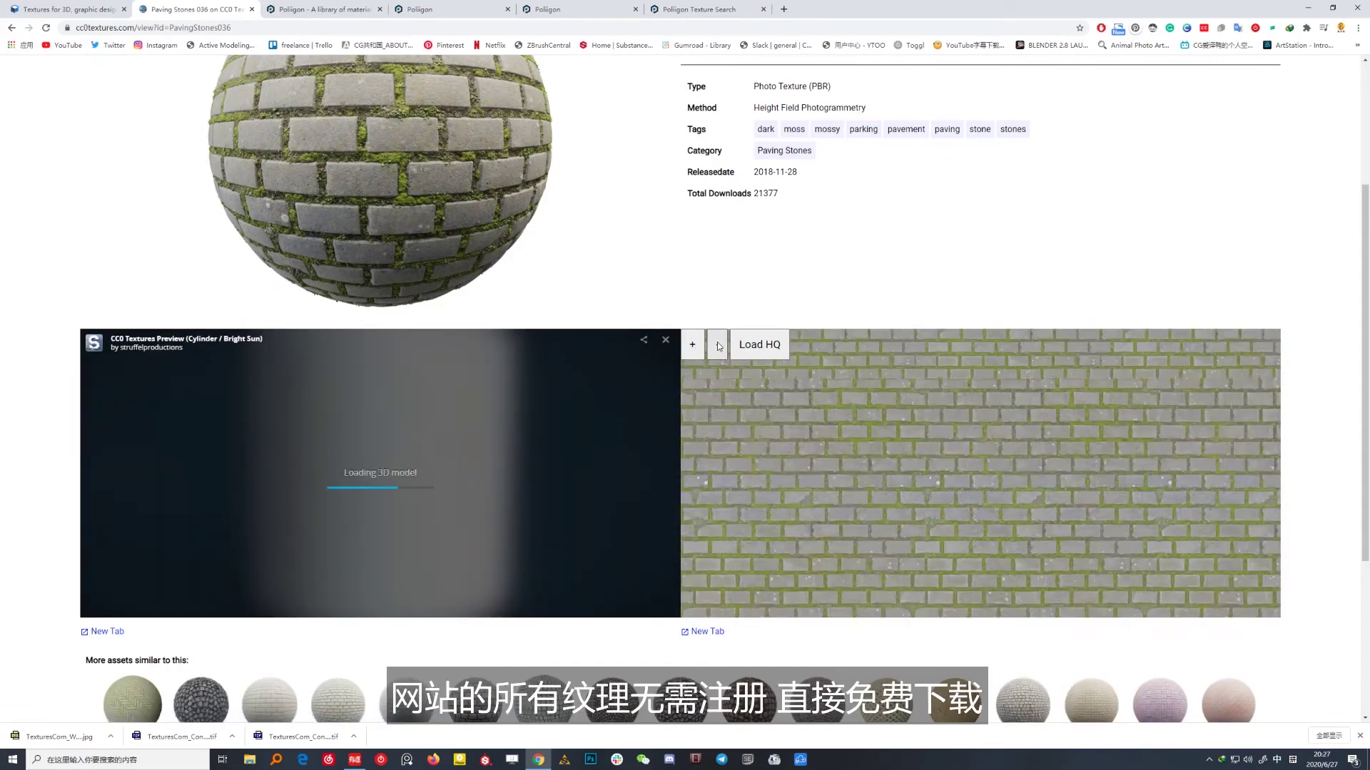
left_click_drag(398, 452, 401, 406)
scroll(812, 252, "up", 3)
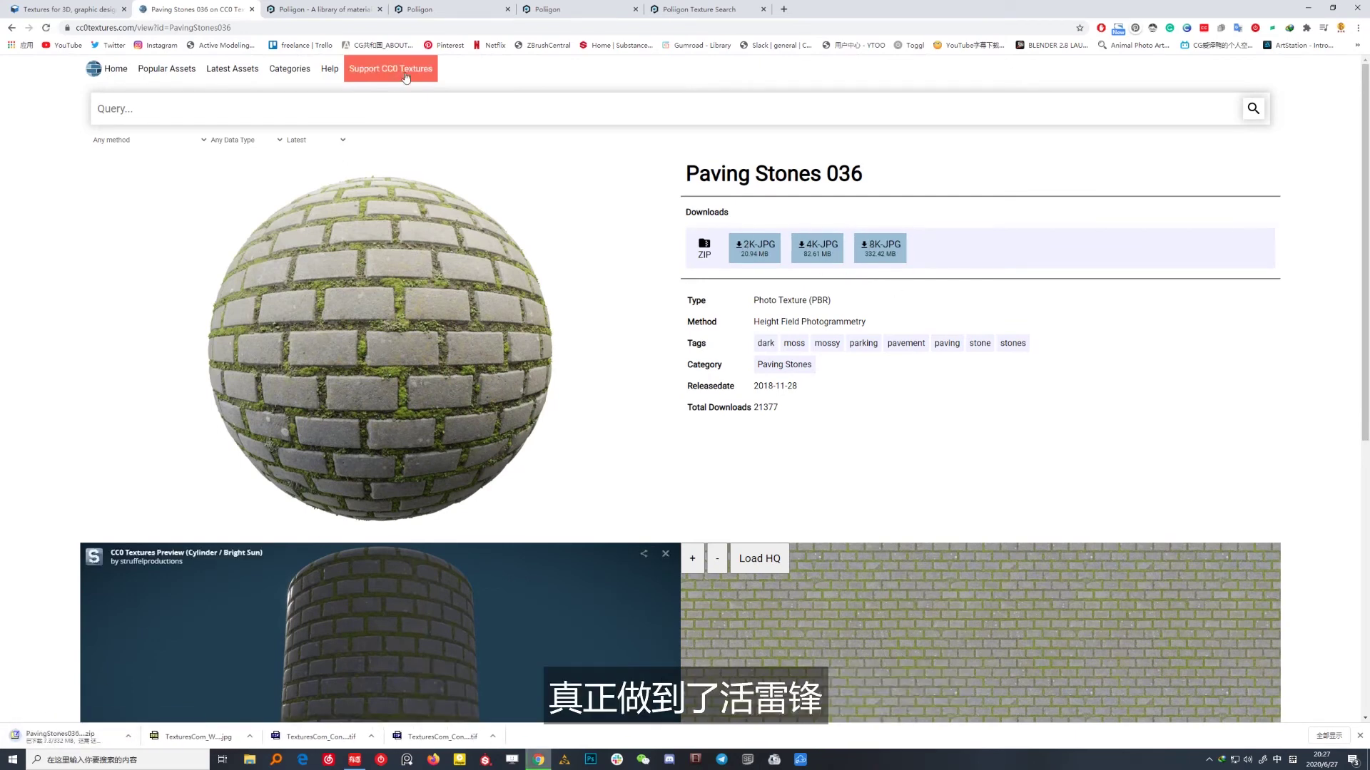
Step: View the creator's Patreon page and its membership tiers
left_click(326, 14)
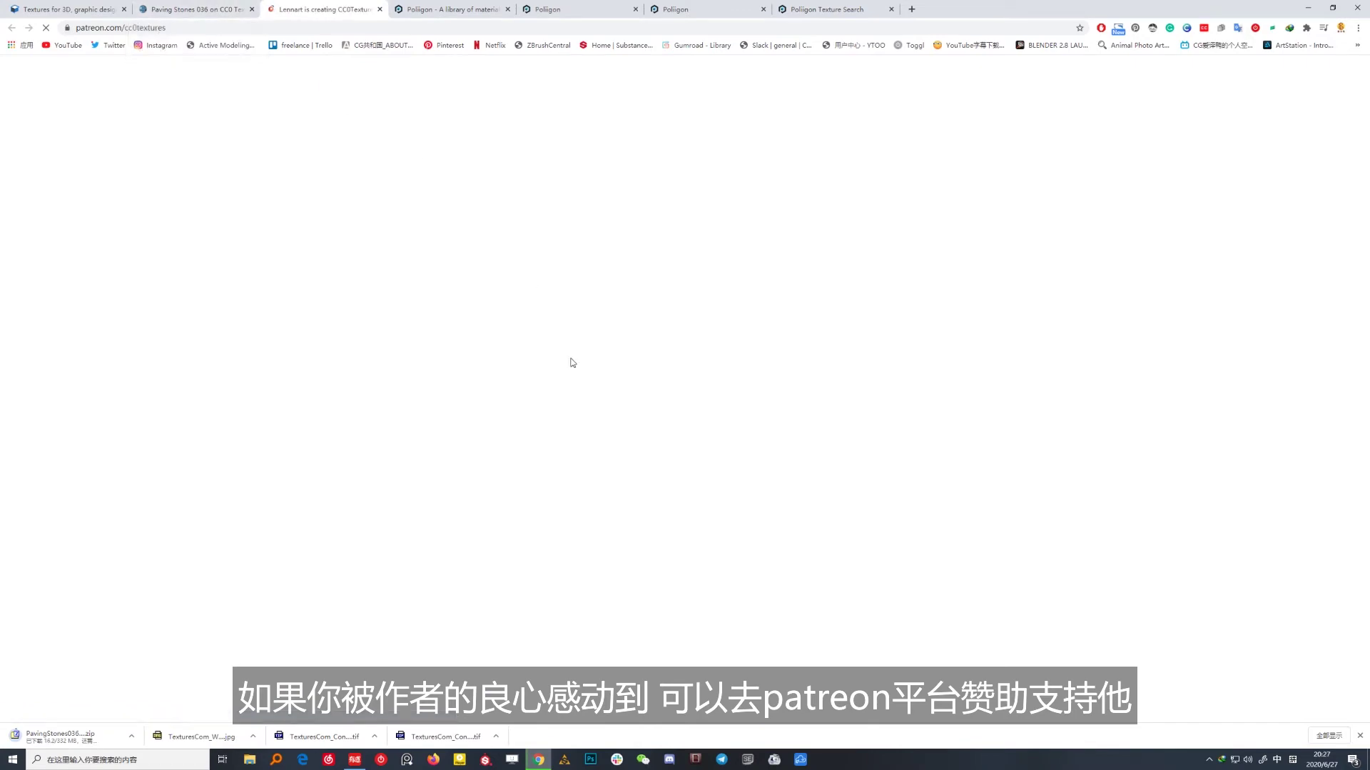
scroll(620, 371, "down", 5)
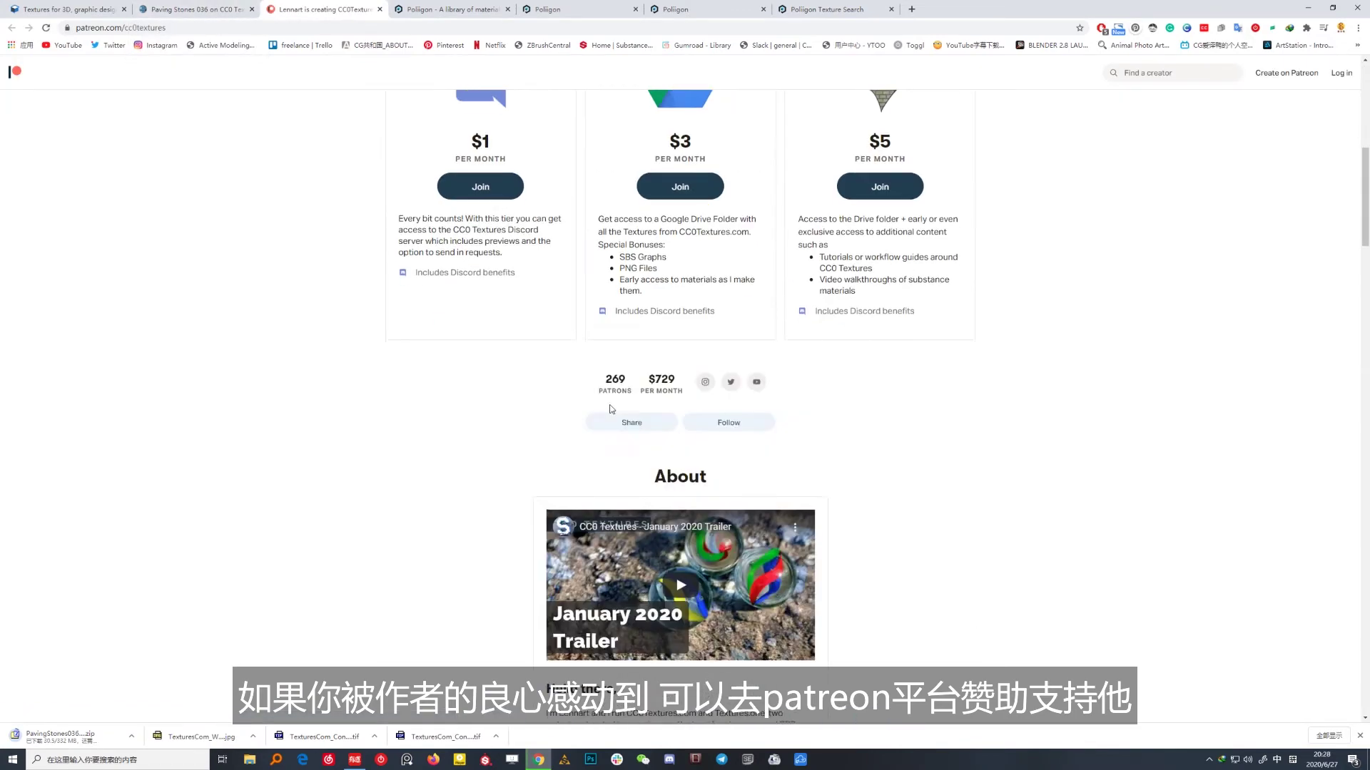
scroll(713, 457, "up", 8)
scroll(870, 505, "down", 3)
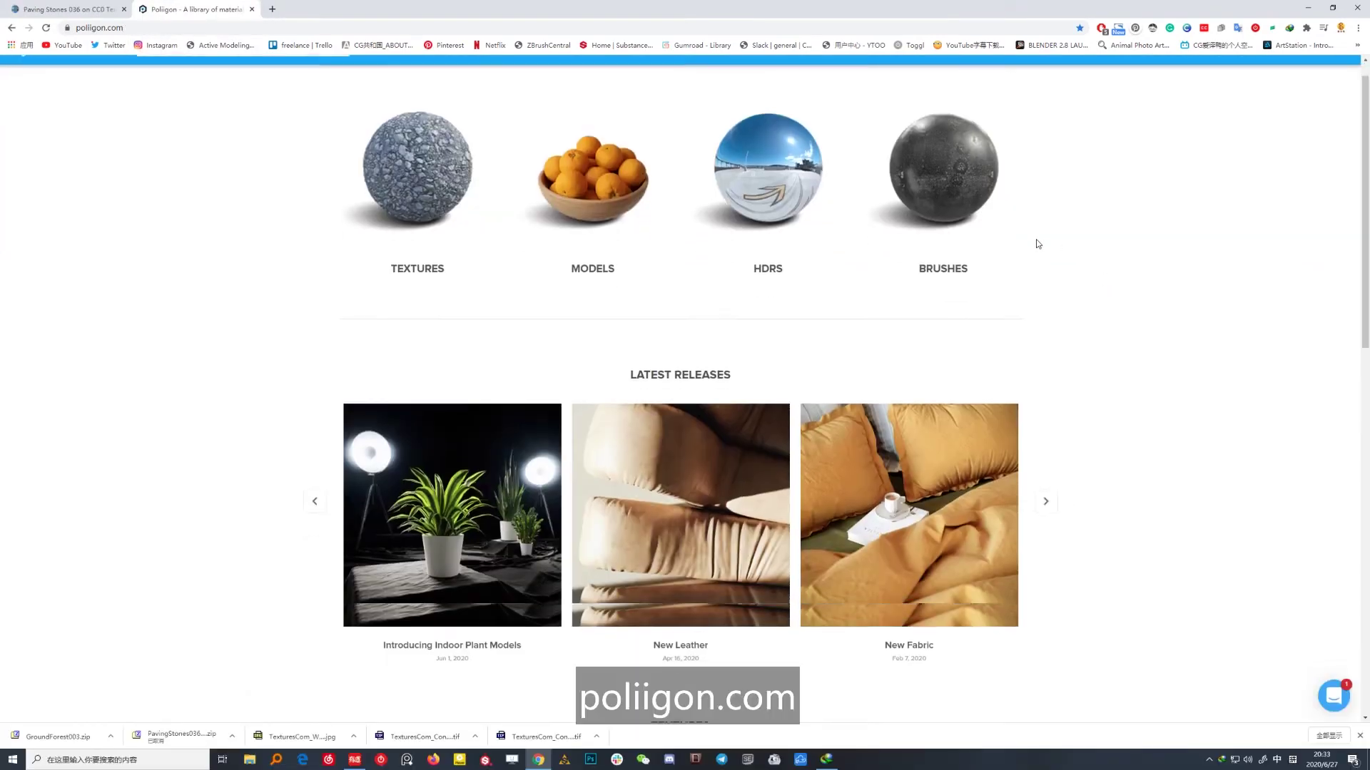
Step: Open Poliigon's Models section in a background tab and look through the open Poliigon tabs
scroll(1070, 321, "down", 8)
scroll(621, 208, "up", 8)
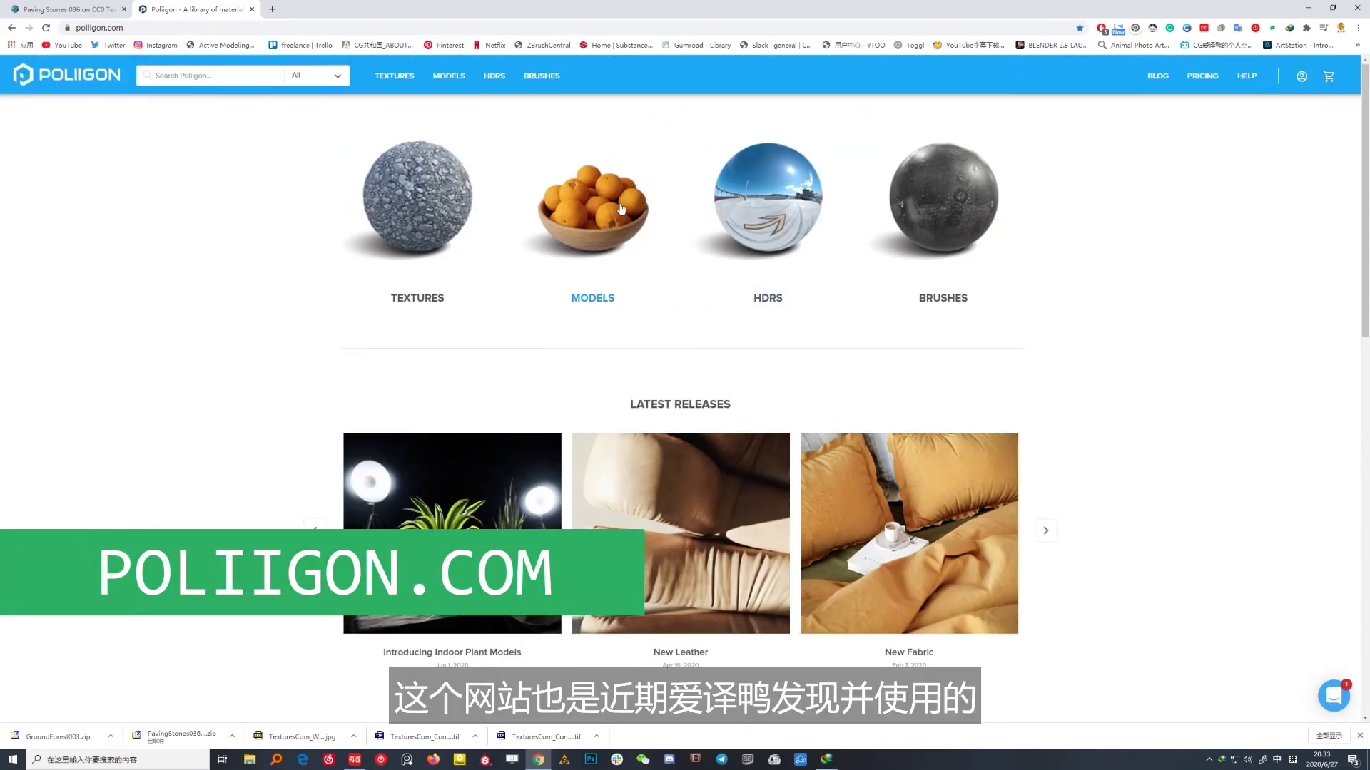
middle_click(796, 205)
key("ctrl+Tab")
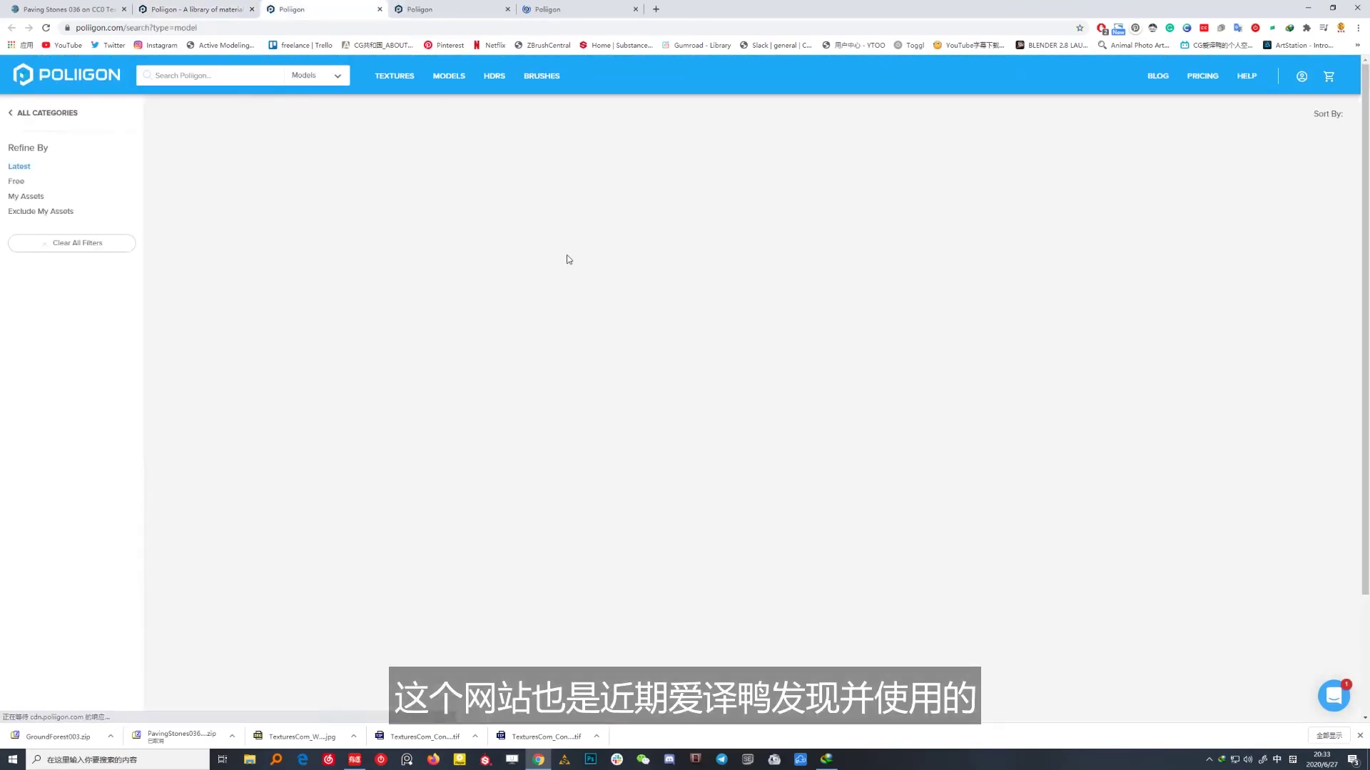
key("ctrl+Tab")
key("ctrl+Tab")
scroll(723, 288, "down", 3)
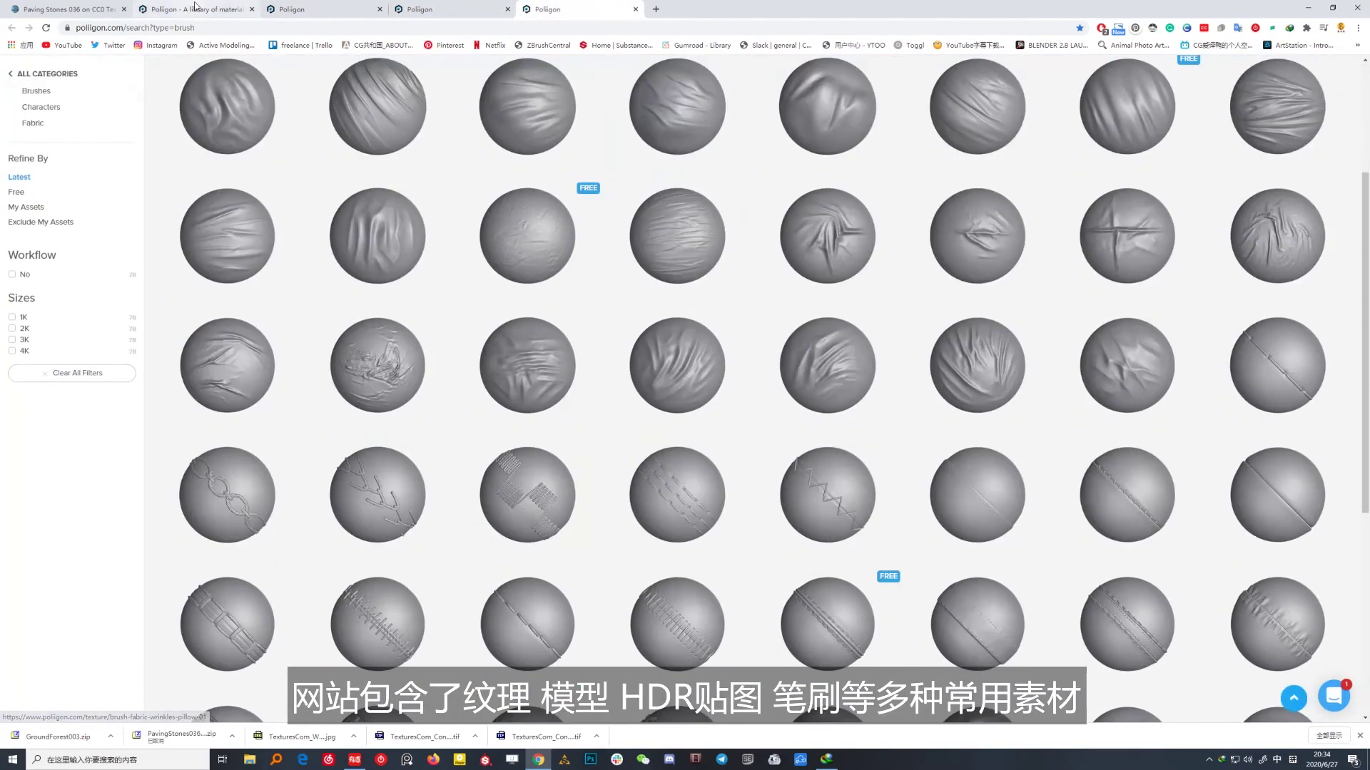
key("ctrl+2")
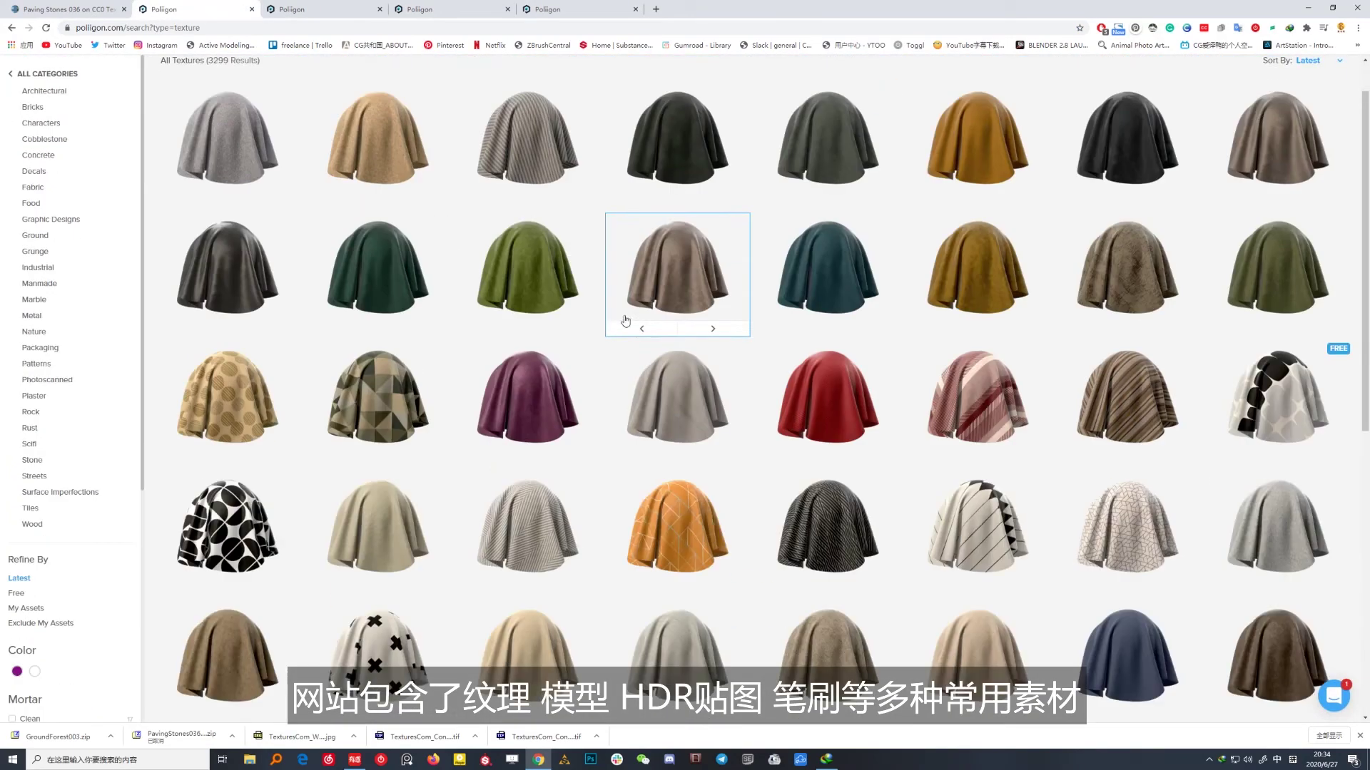
scroll(300, 520, "down", 10)
scroll(697, 414, "up", 15)
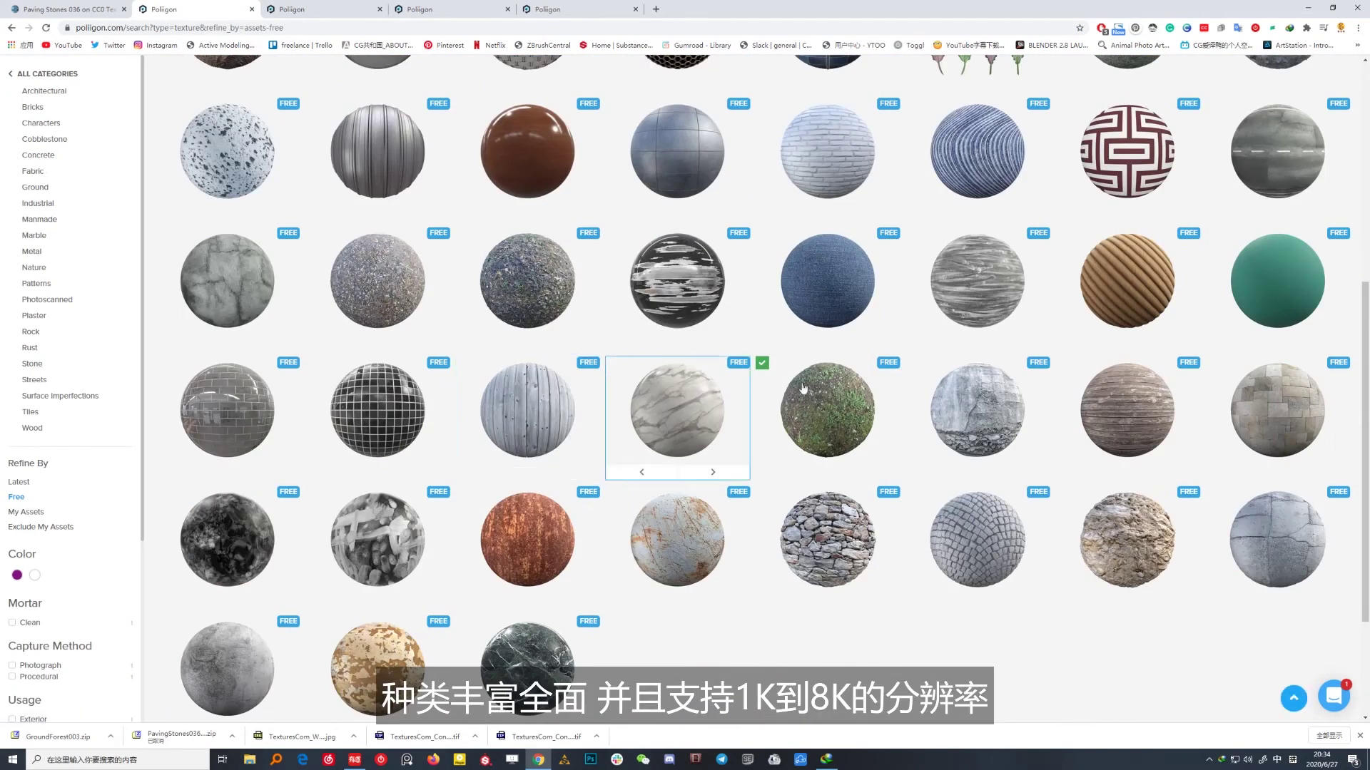
Step: Select all Bricks 01 maps and start its free download
left_click(1279, 189)
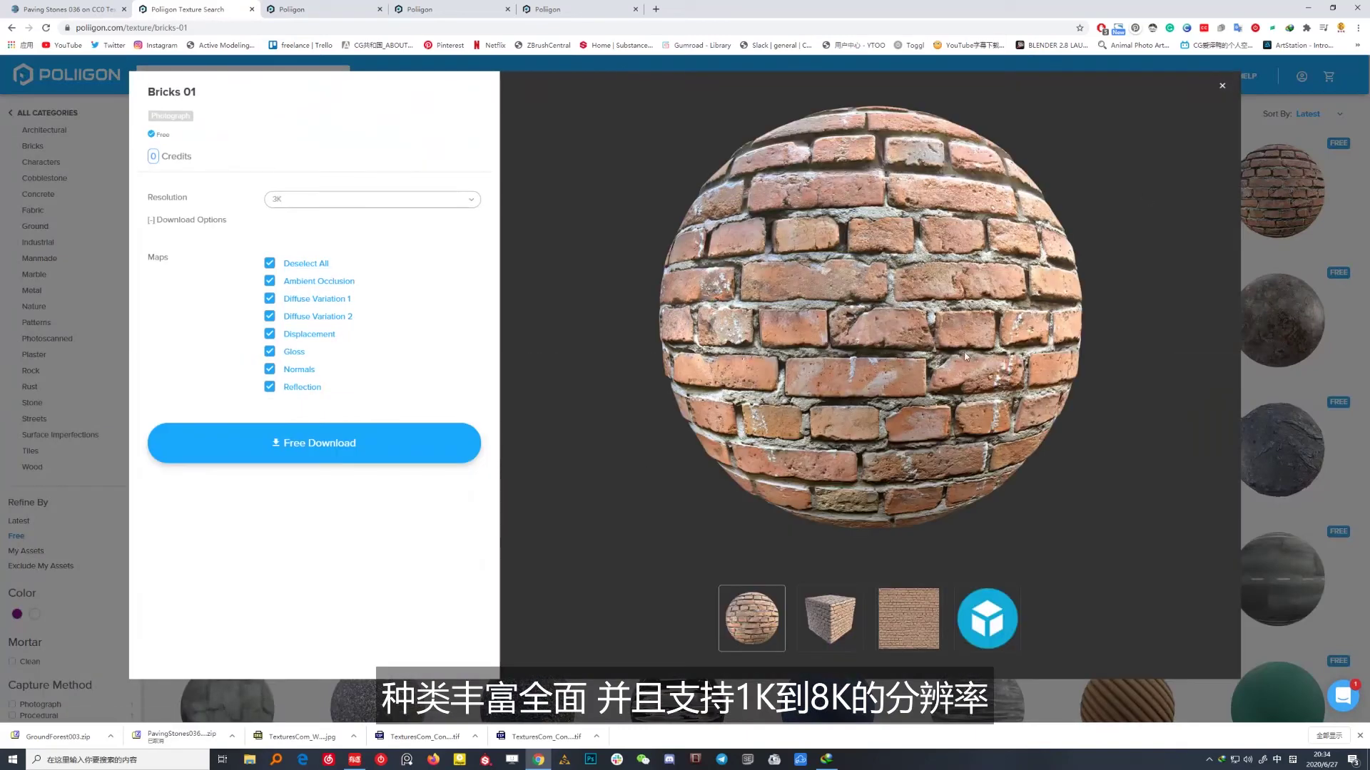
left_click(270, 263)
left_click(328, 444)
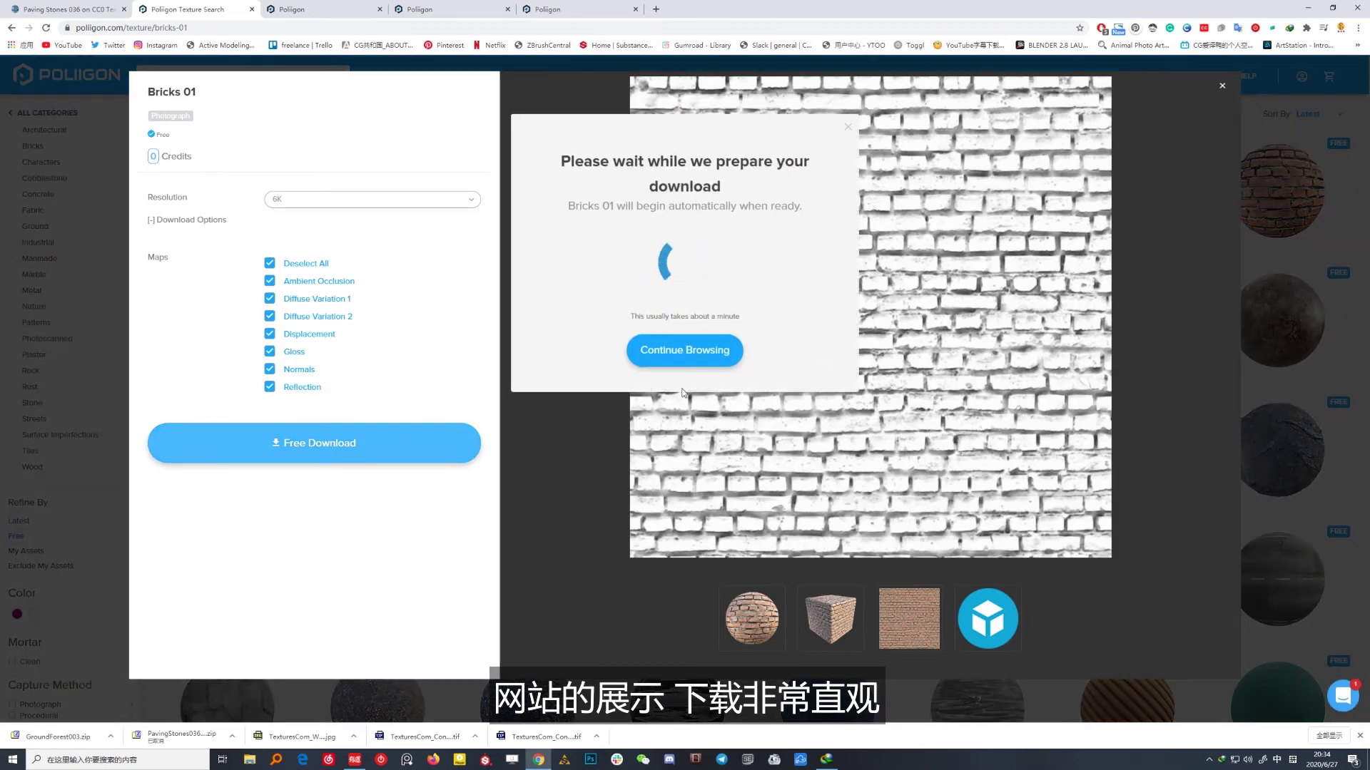